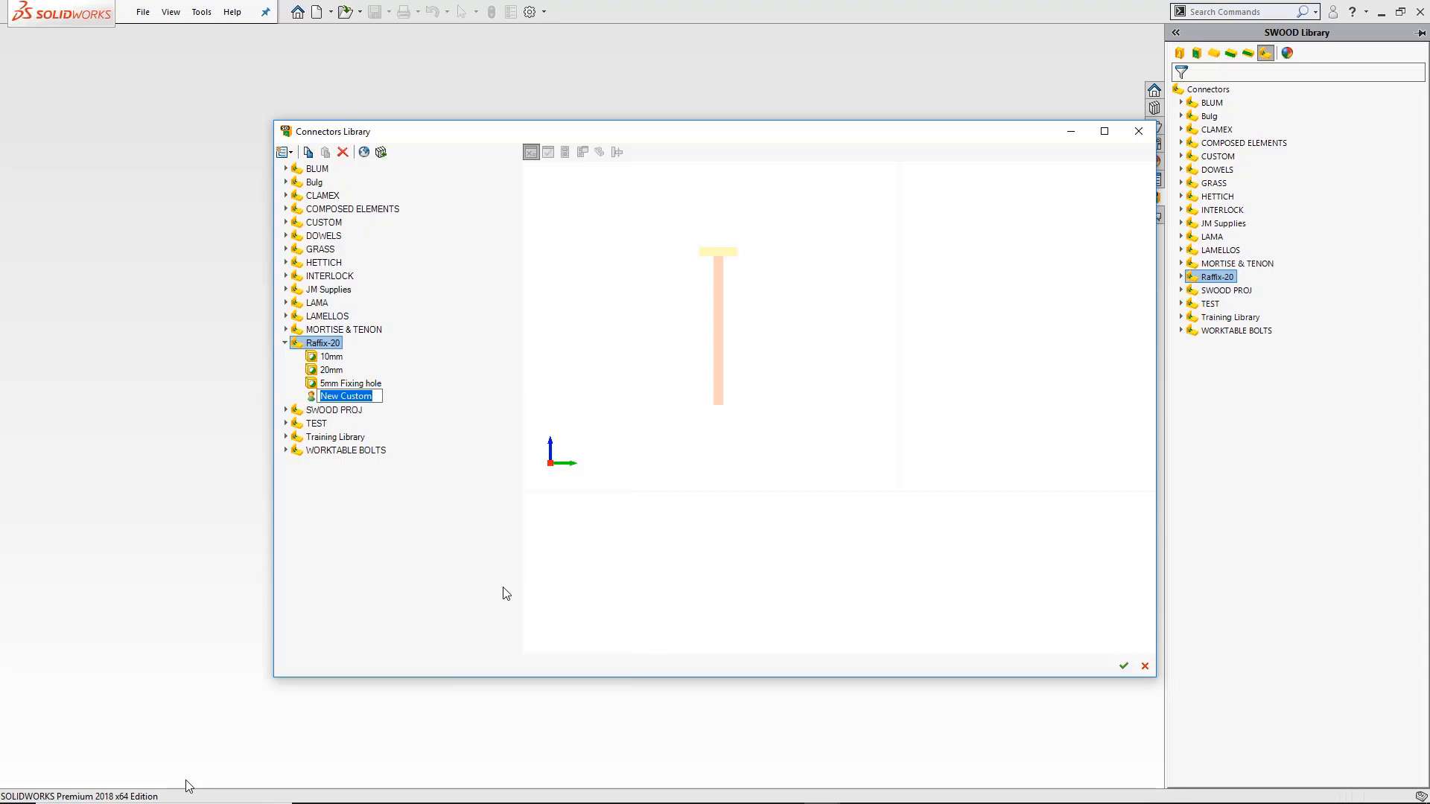
# Name the new custom connector in the Raffix-20 library Component Housing and open it for editing
pyautogui.write('Component Housing')
pyautogui.press('Return')
pyautogui.click(380, 400)
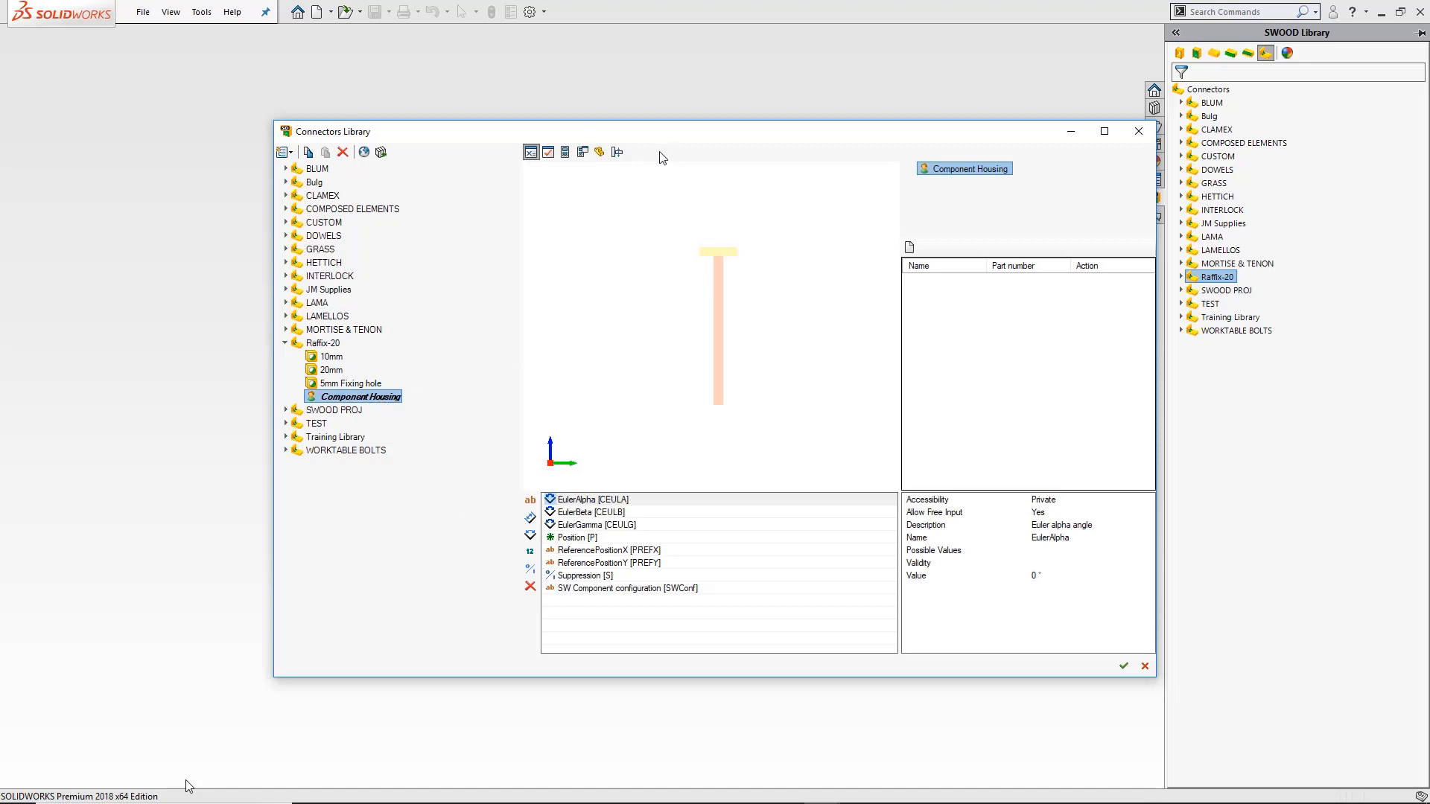
# Assign the part file Connector Housing, Zinc Alloy,Rafix-20.SLDPRT from the SWOOD PROJ folder as the Component Housing connector's component
pyautogui.click(600, 153)
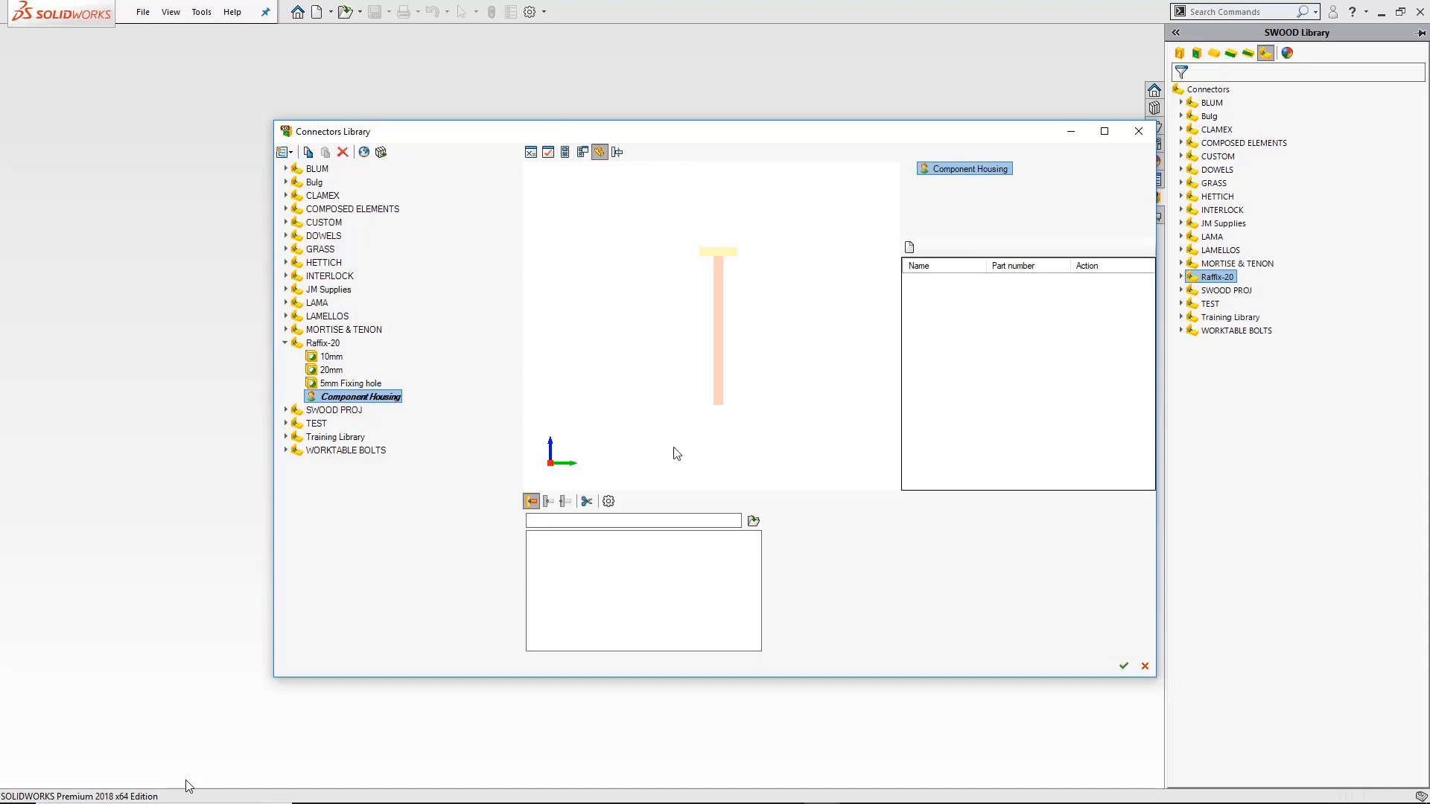
pyautogui.click(753, 522)
pyautogui.scroll(1, 588, 391)
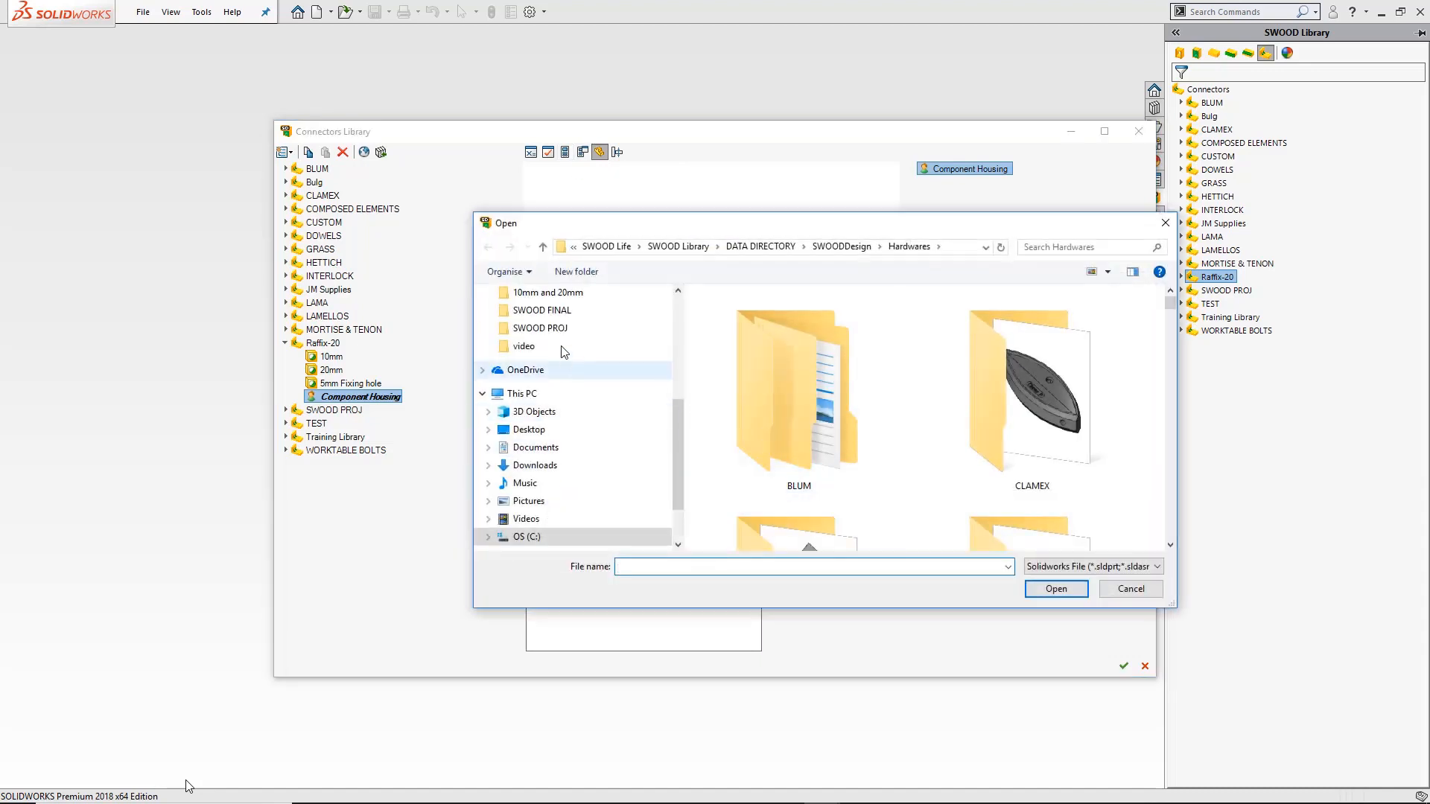
pyautogui.click(570, 329)
pyautogui.scroll(-2, 1006, 337)
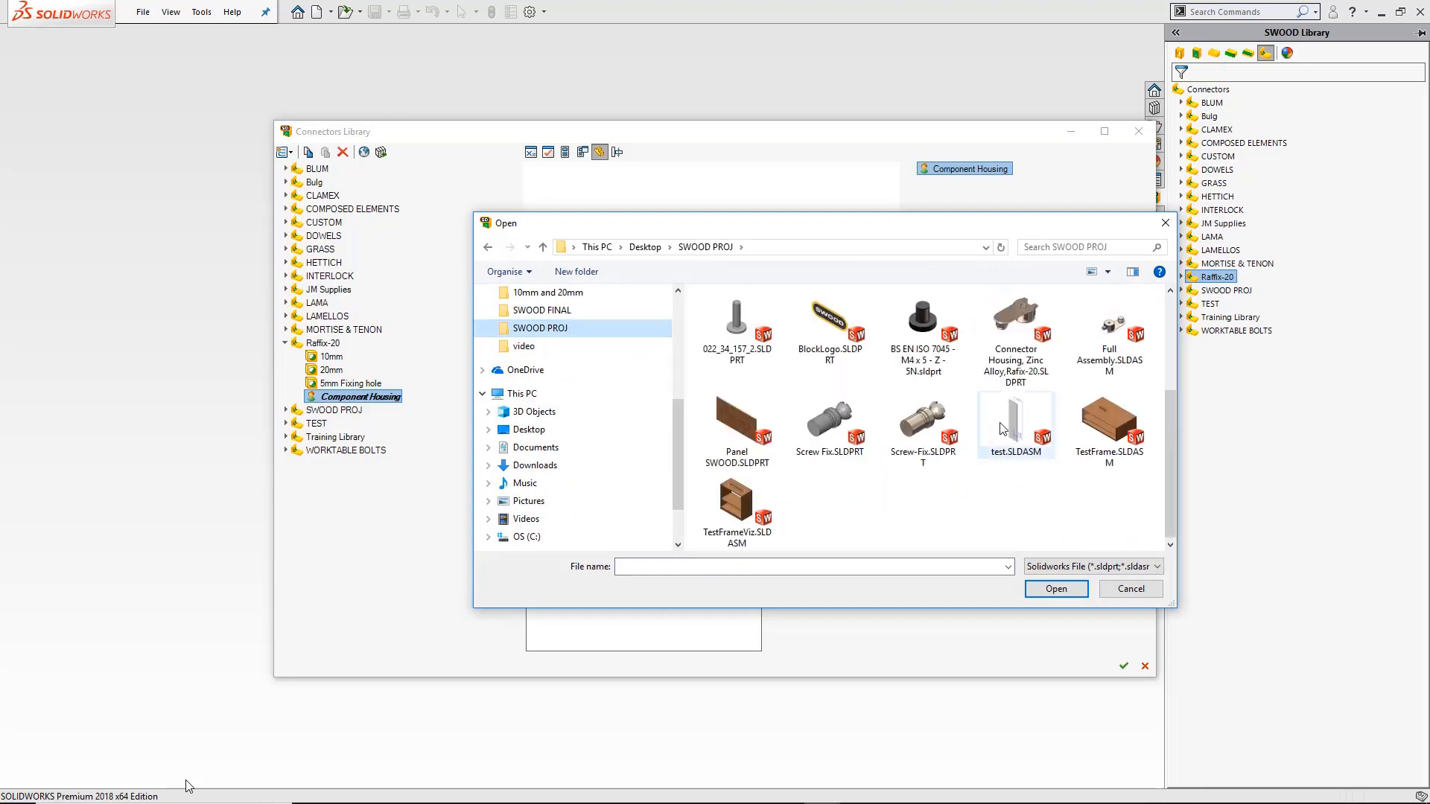
pyautogui.click(1007, 337)
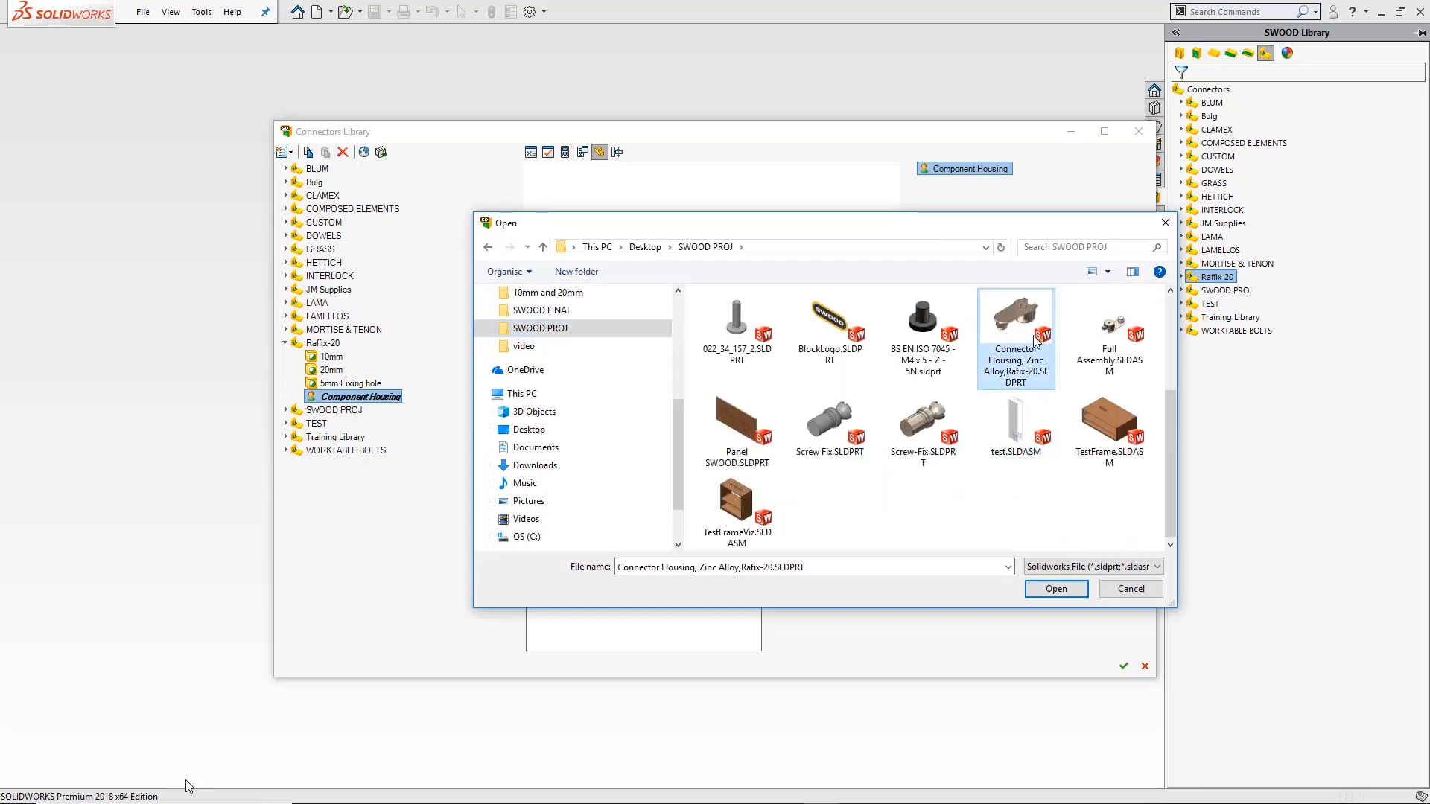
pyautogui.click(1056, 588)
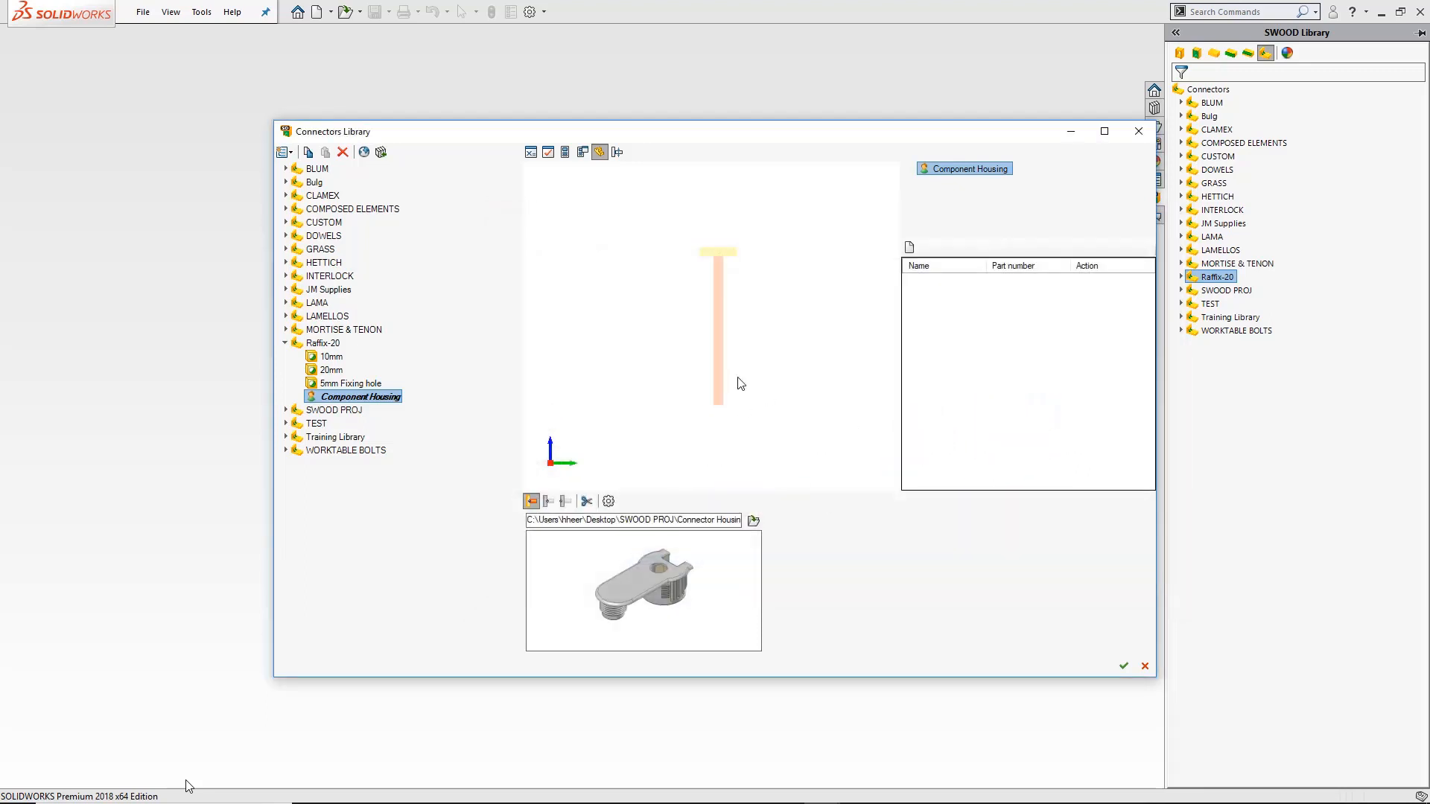
# Import the body Body-Move/Copy1 from Connector Housing, Zinc Alloy,Rafix-20.SLDPRT into the connector's preview
pyautogui.scroll(3, 725, 281)
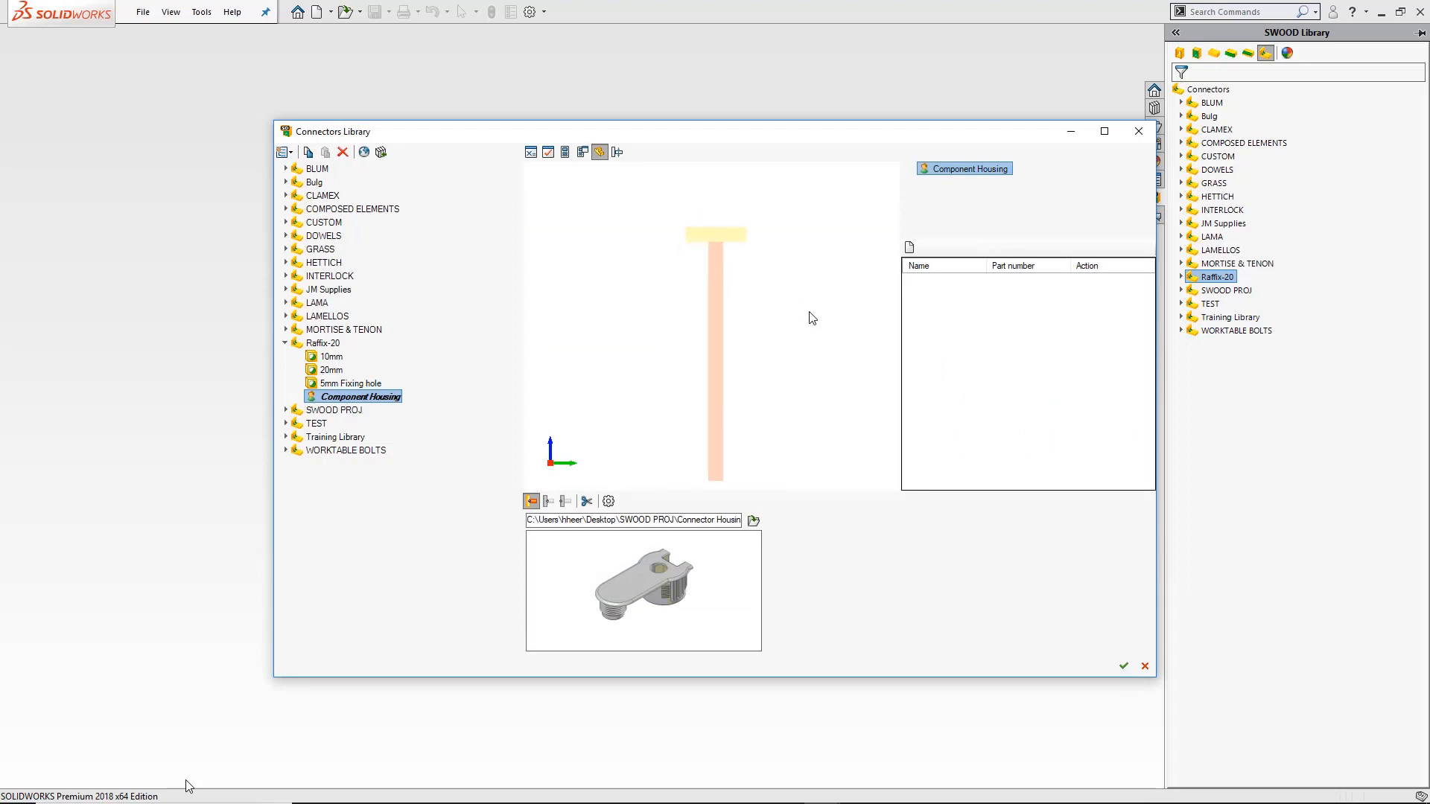
pyautogui.click(909, 247)
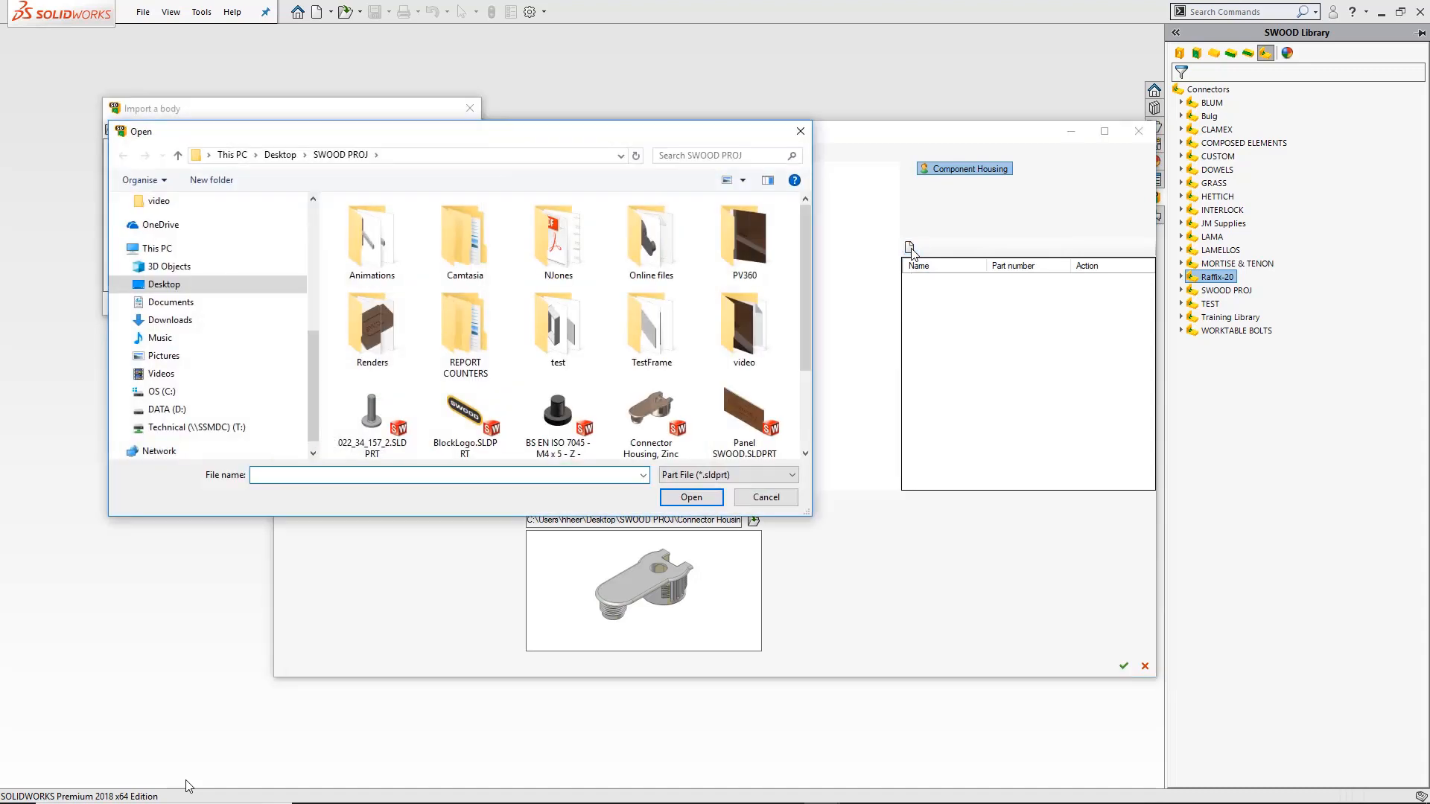
pyautogui.click(648, 420)
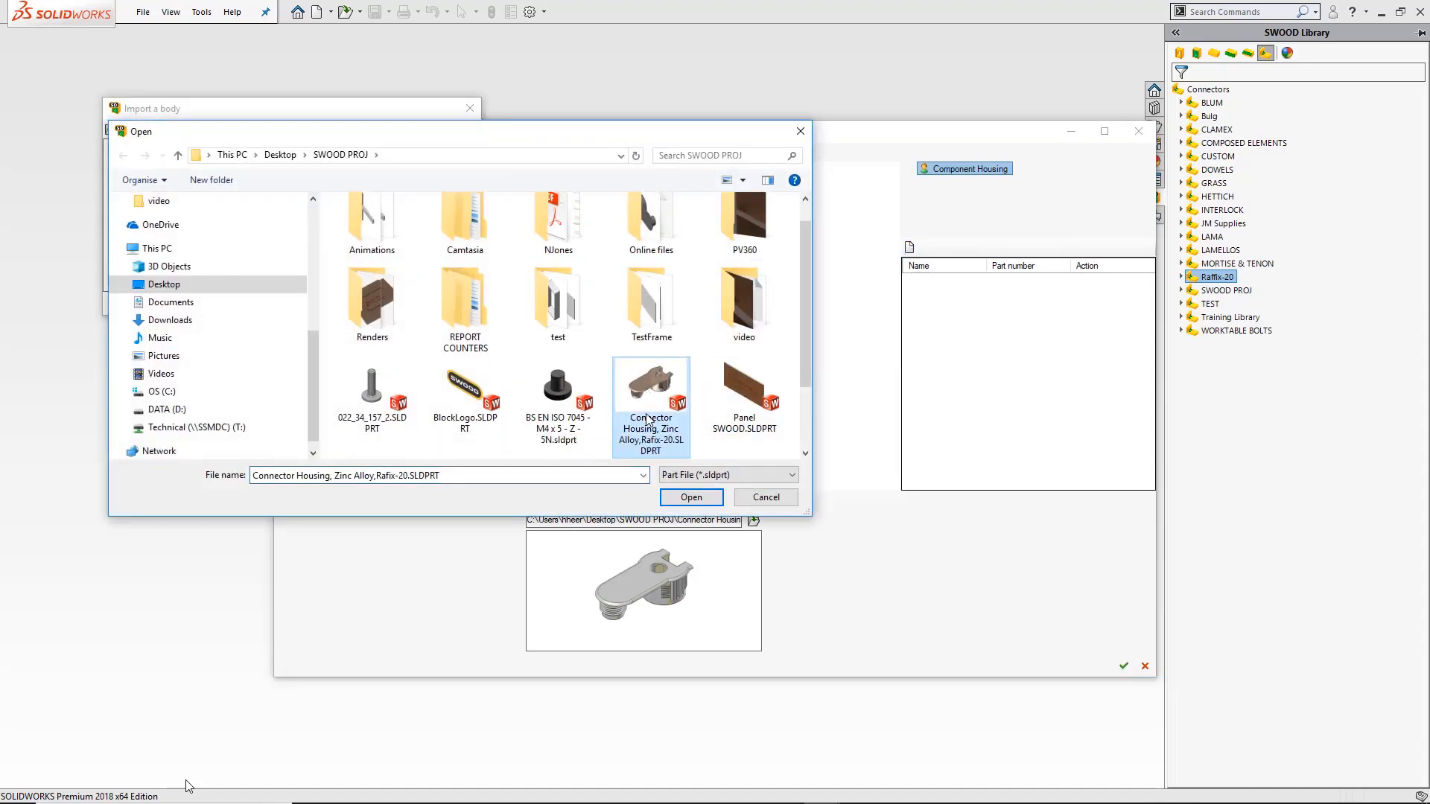
pyautogui.click(679, 499)
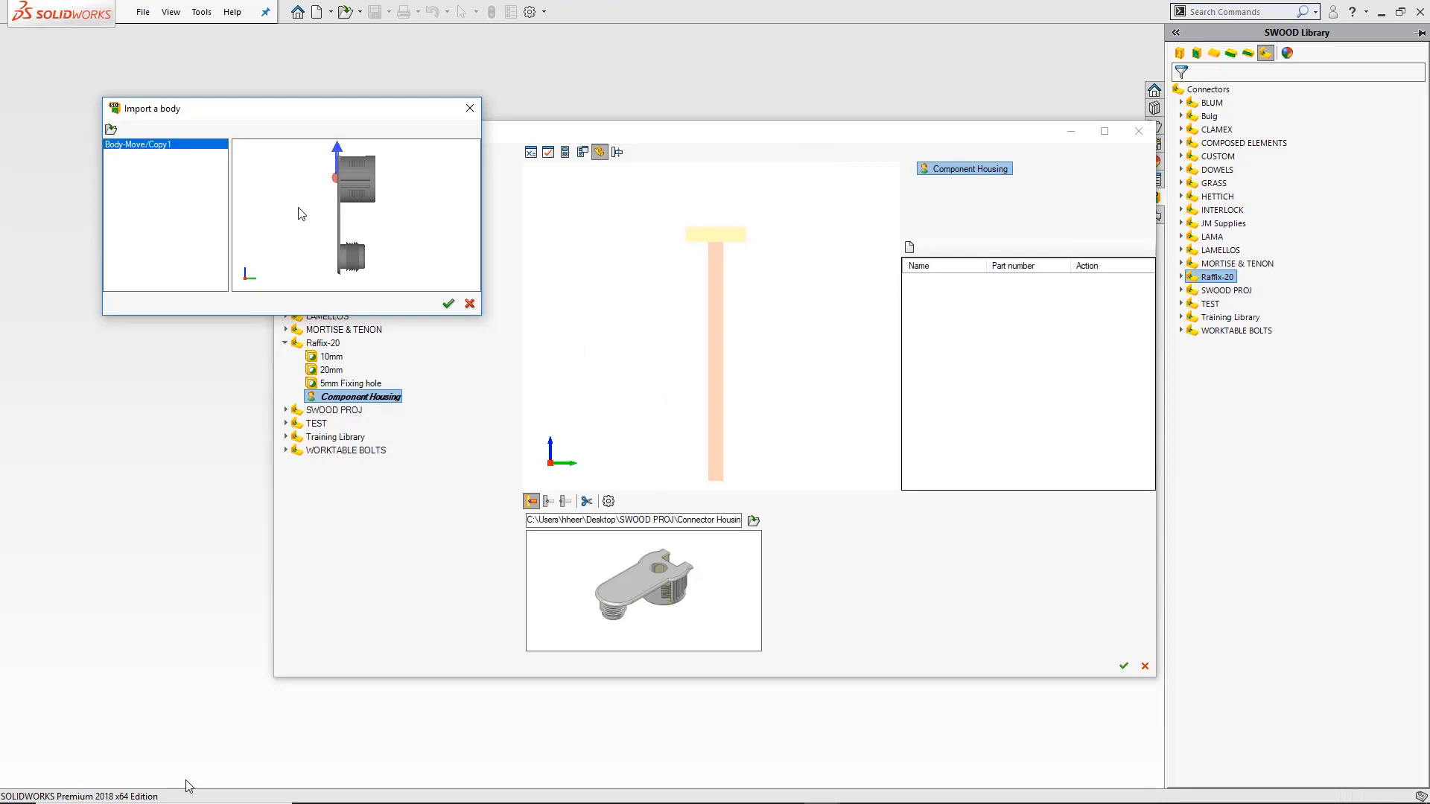
pyautogui.click(444, 305)
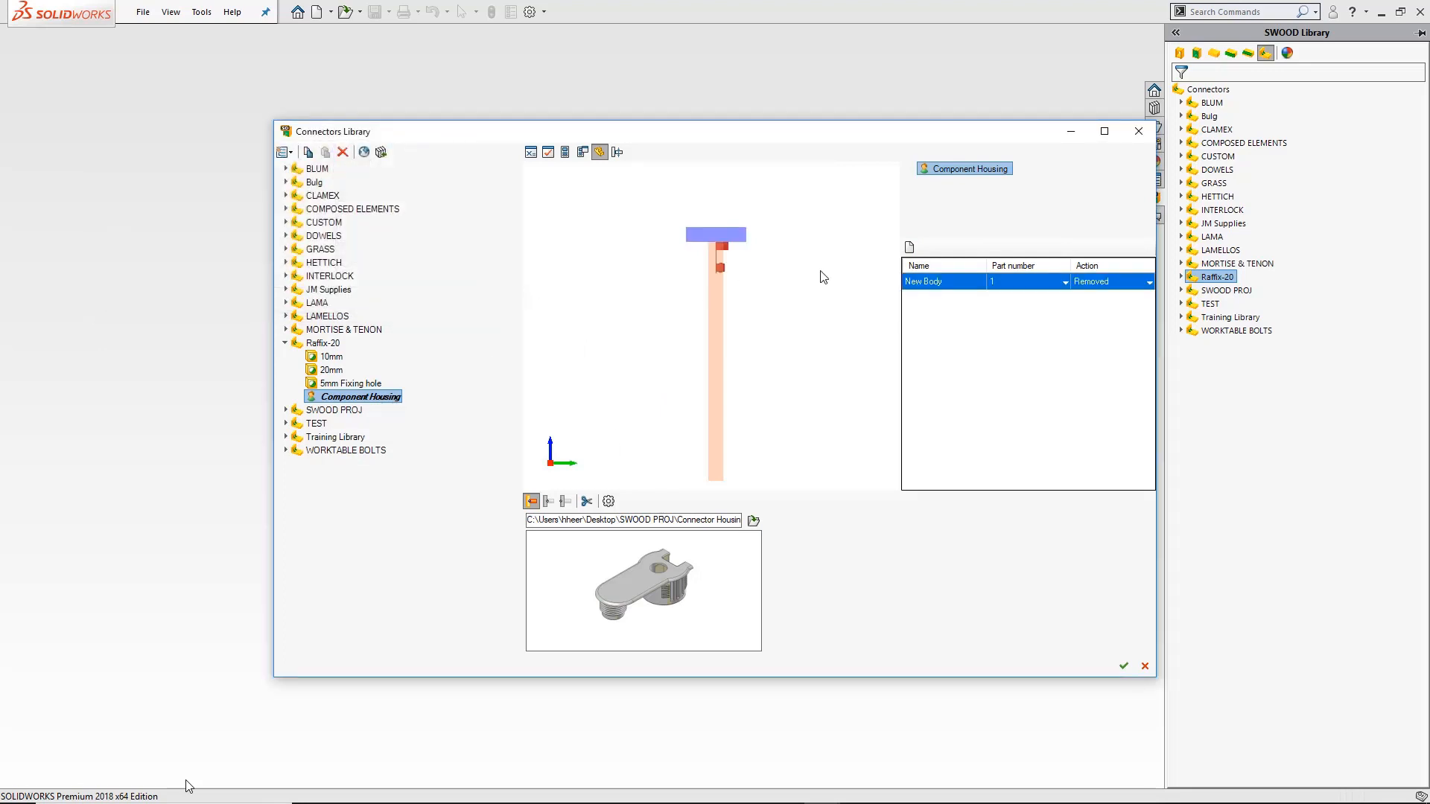
# Script the Component Housing's Z position as P.Z=-9.5
pyautogui.click(760, 334)
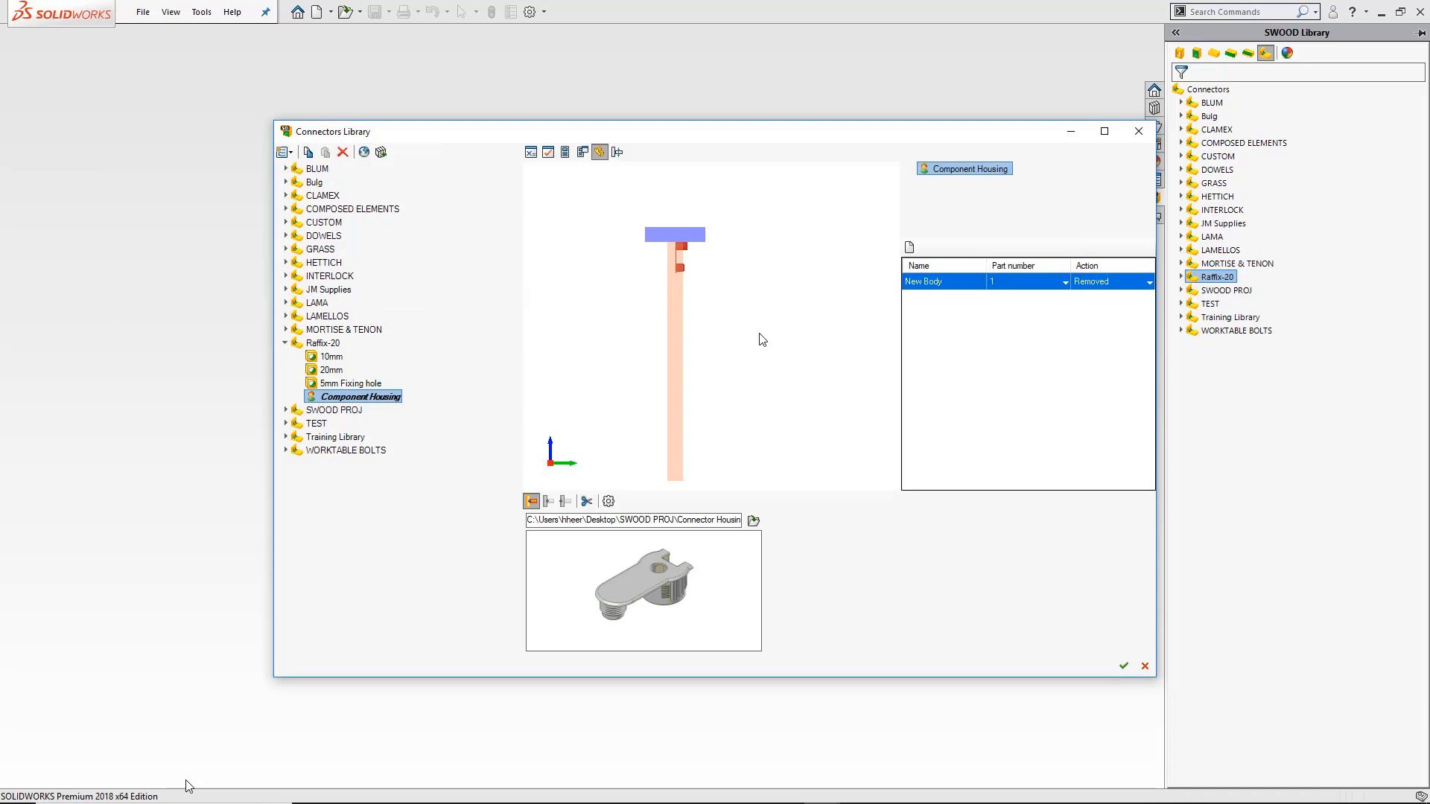
pyautogui.click(760, 333)
pyautogui.click(760, 334)
pyautogui.click(760, 334)
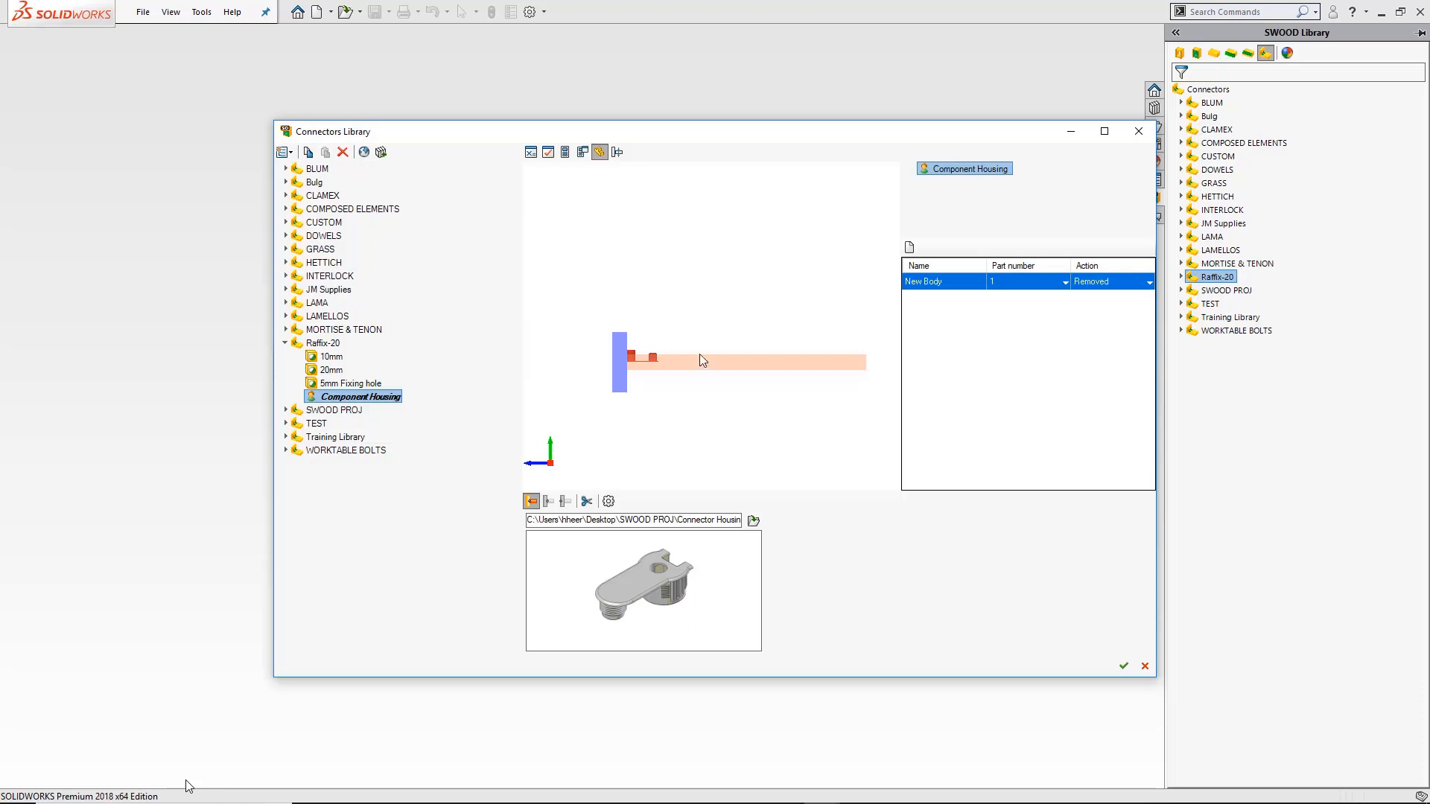
pyautogui.scroll(5, 670, 365)
pyautogui.scroll(3, 612, 358)
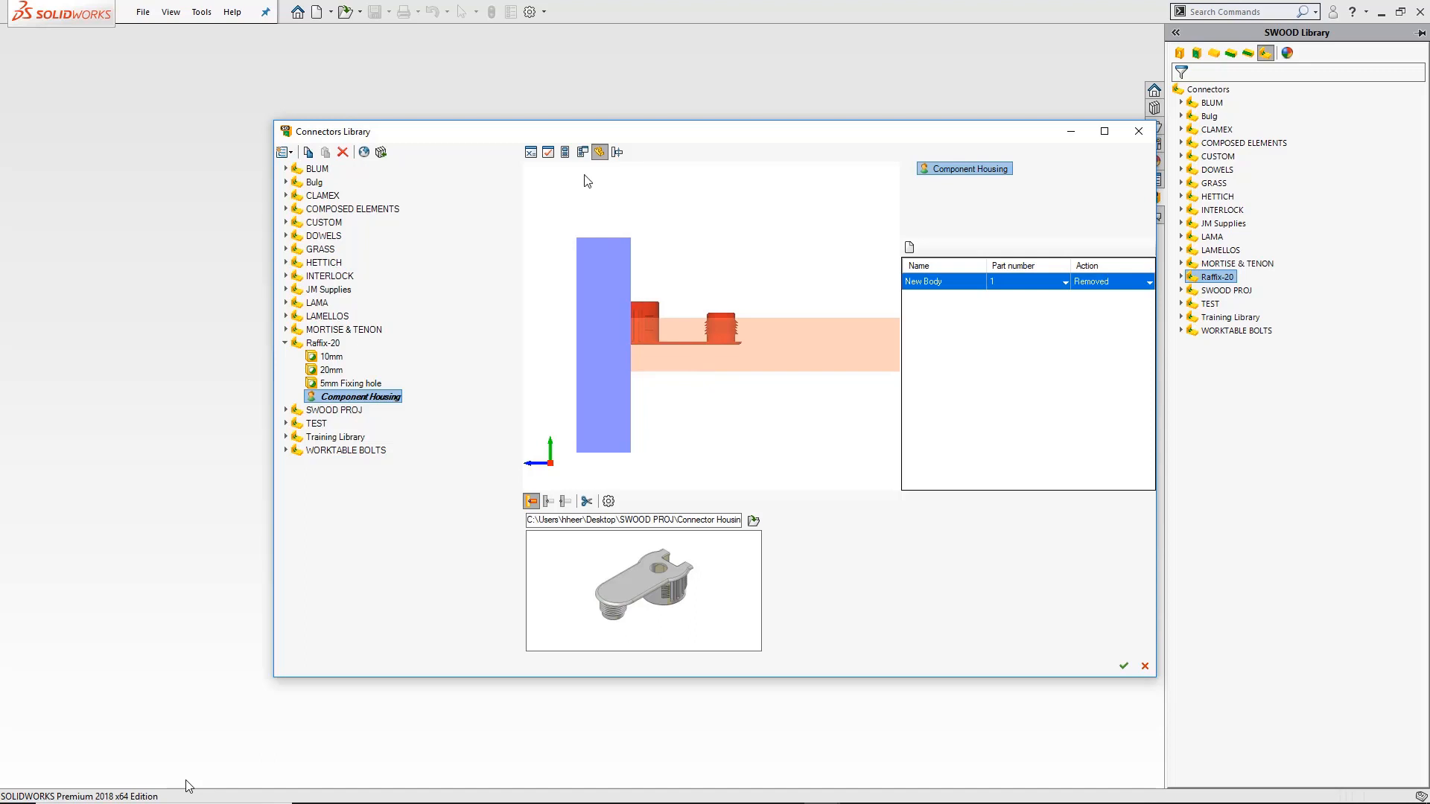
pyautogui.click(565, 154)
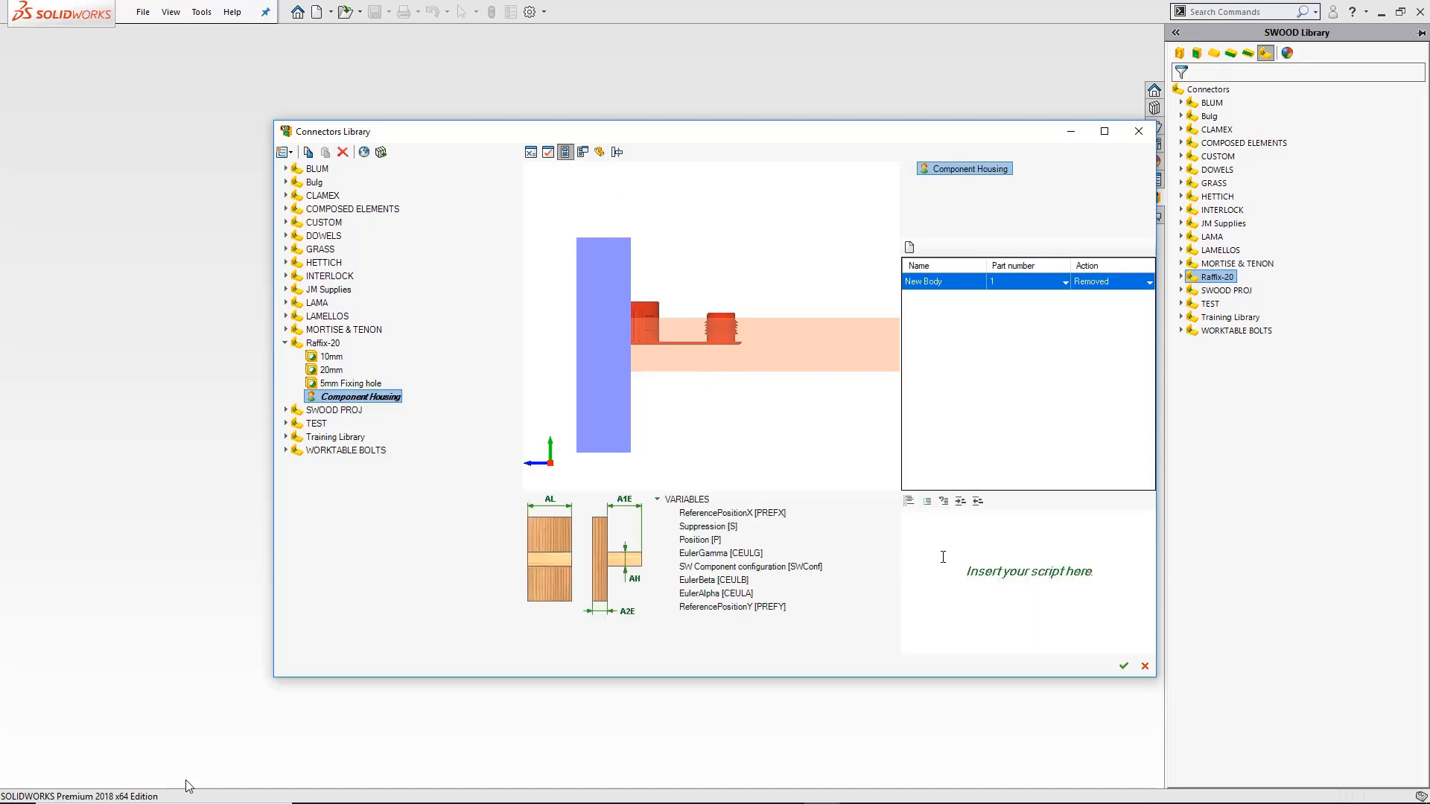
pyautogui.click(910, 507)
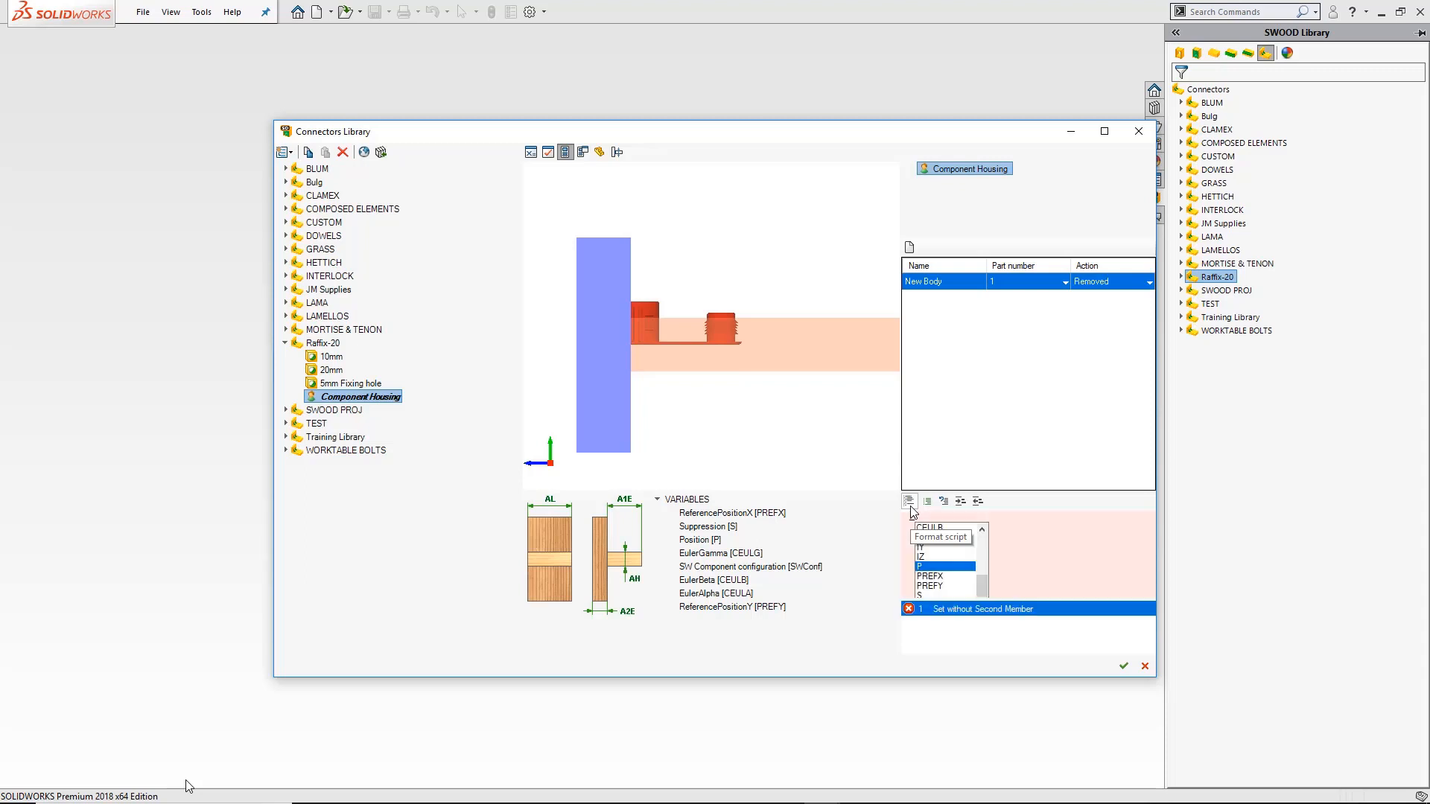
pyautogui.write('=')
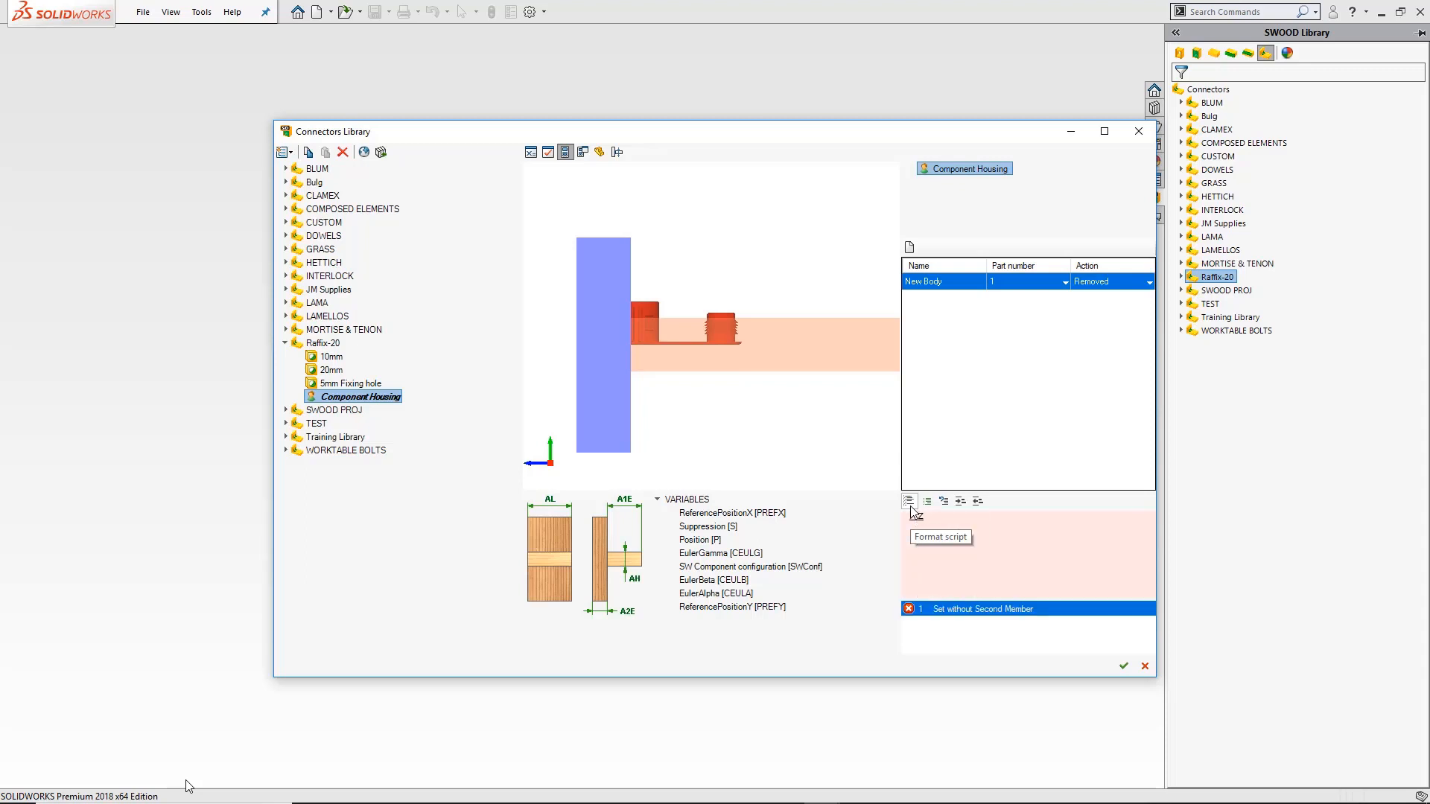
pyautogui.write('=-9')
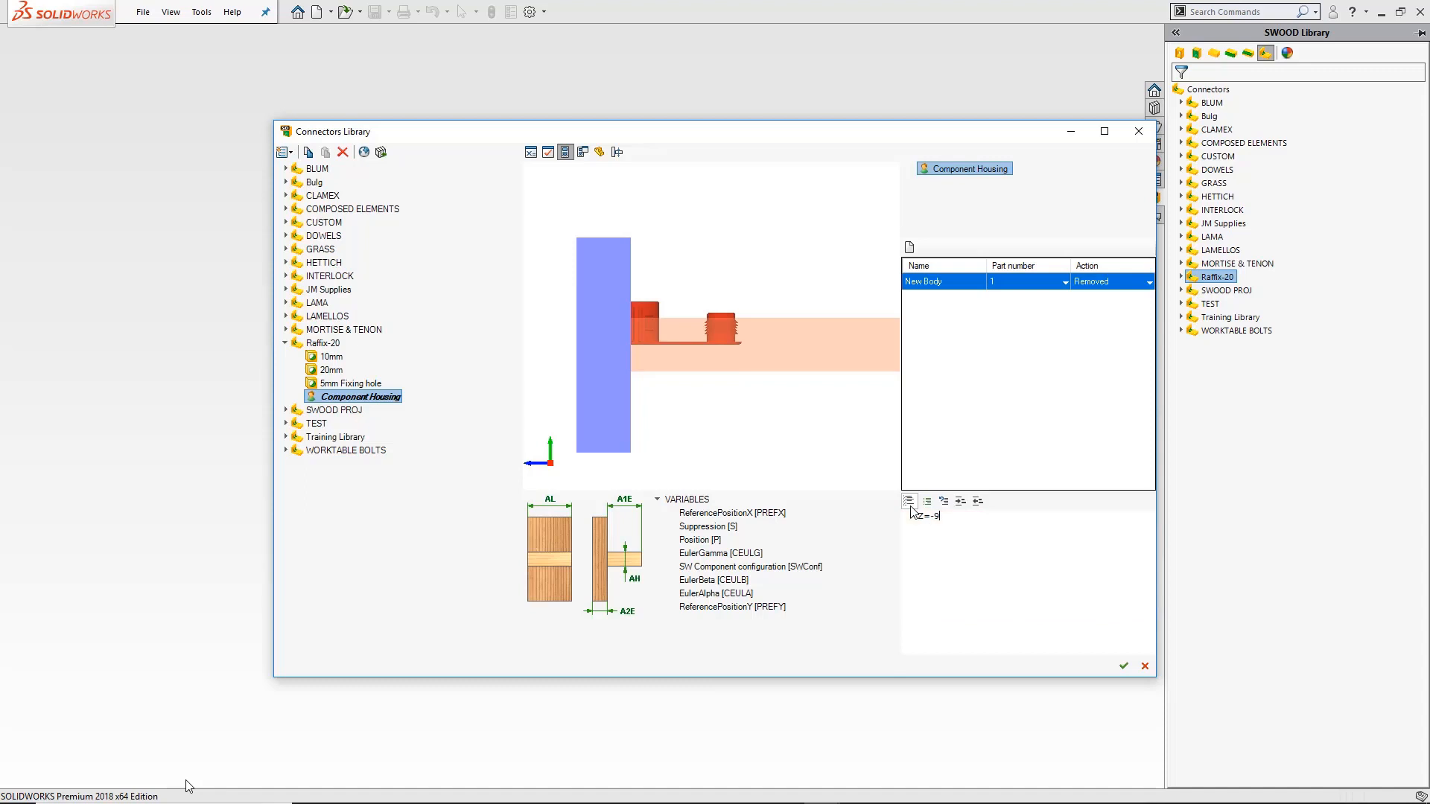
pyautogui.write('.5')
pyautogui.press('Return')
pyautogui.write('P.')
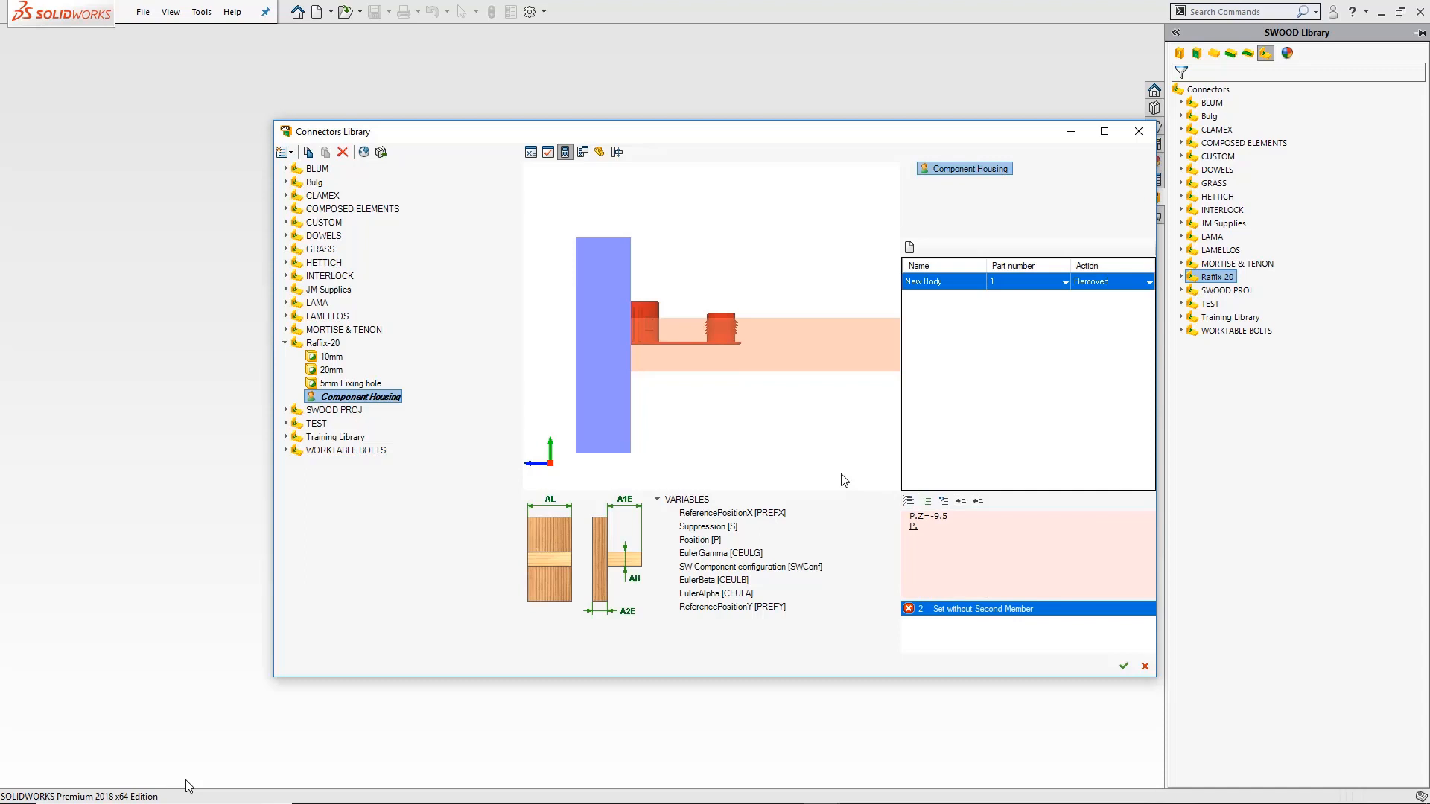
# Script the Component Housing's Y position as P.Y=(-AH/2)-1.2 and preview the connector's placement
pyautogui.write('Y=(-A')
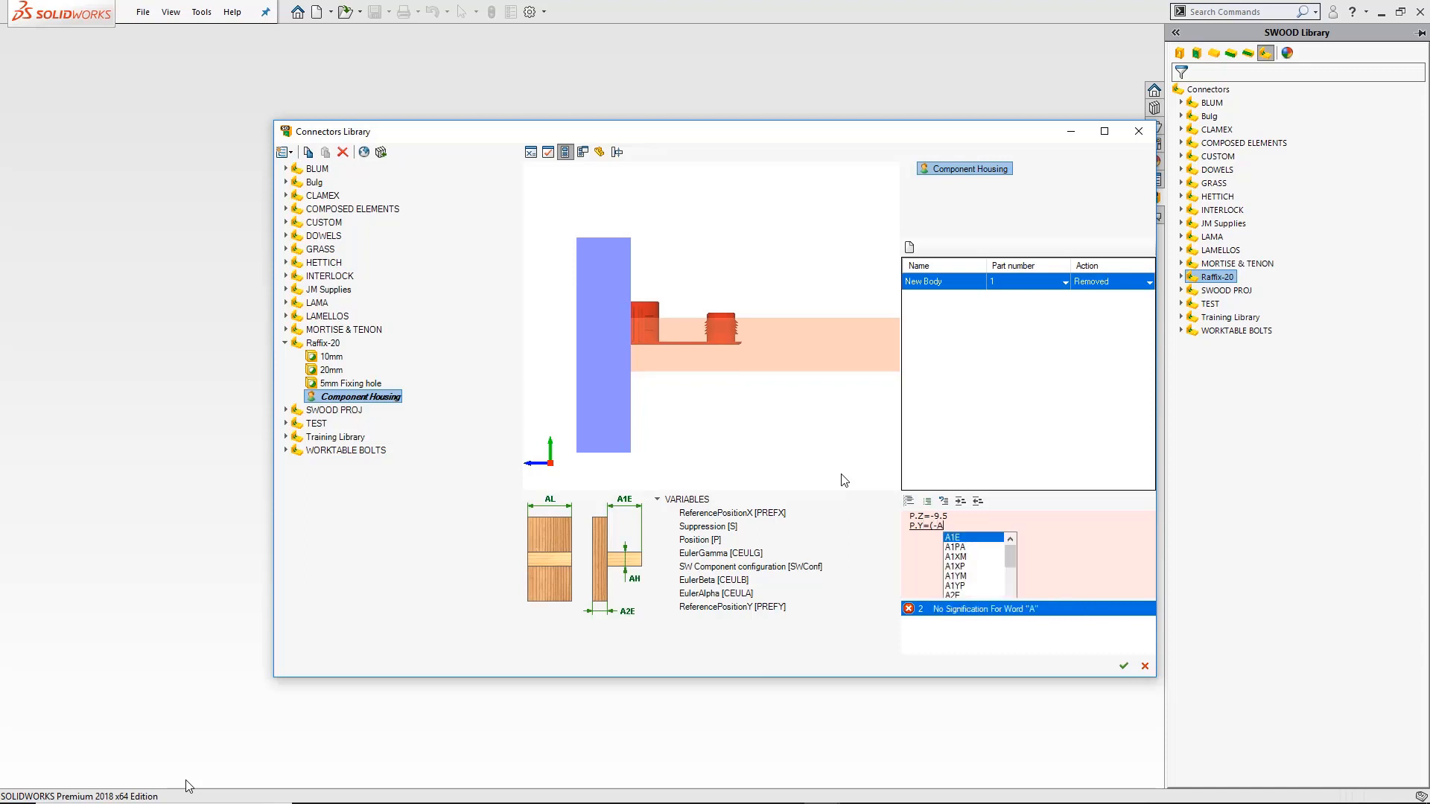
pyautogui.write('H/2')
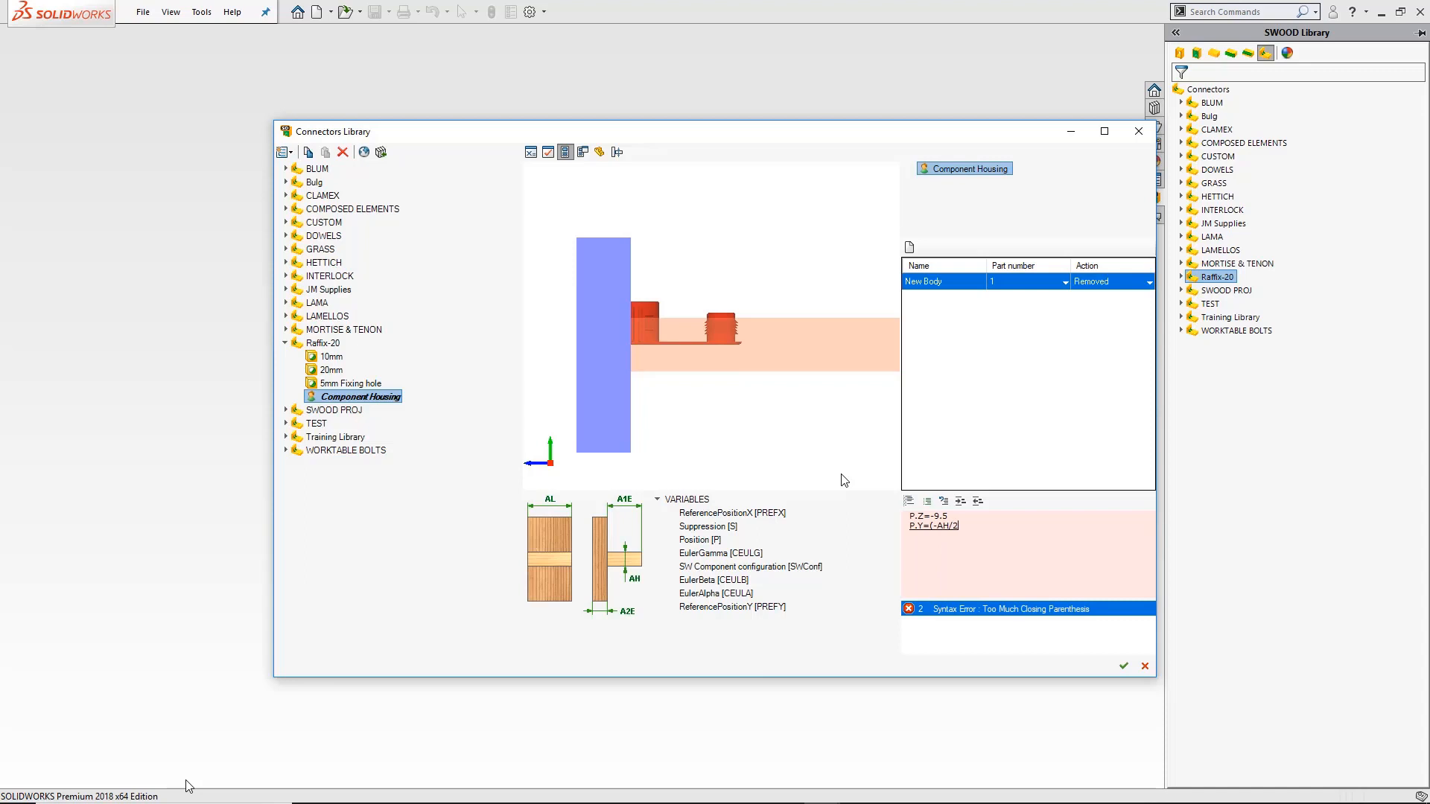
pyautogui.write(')')
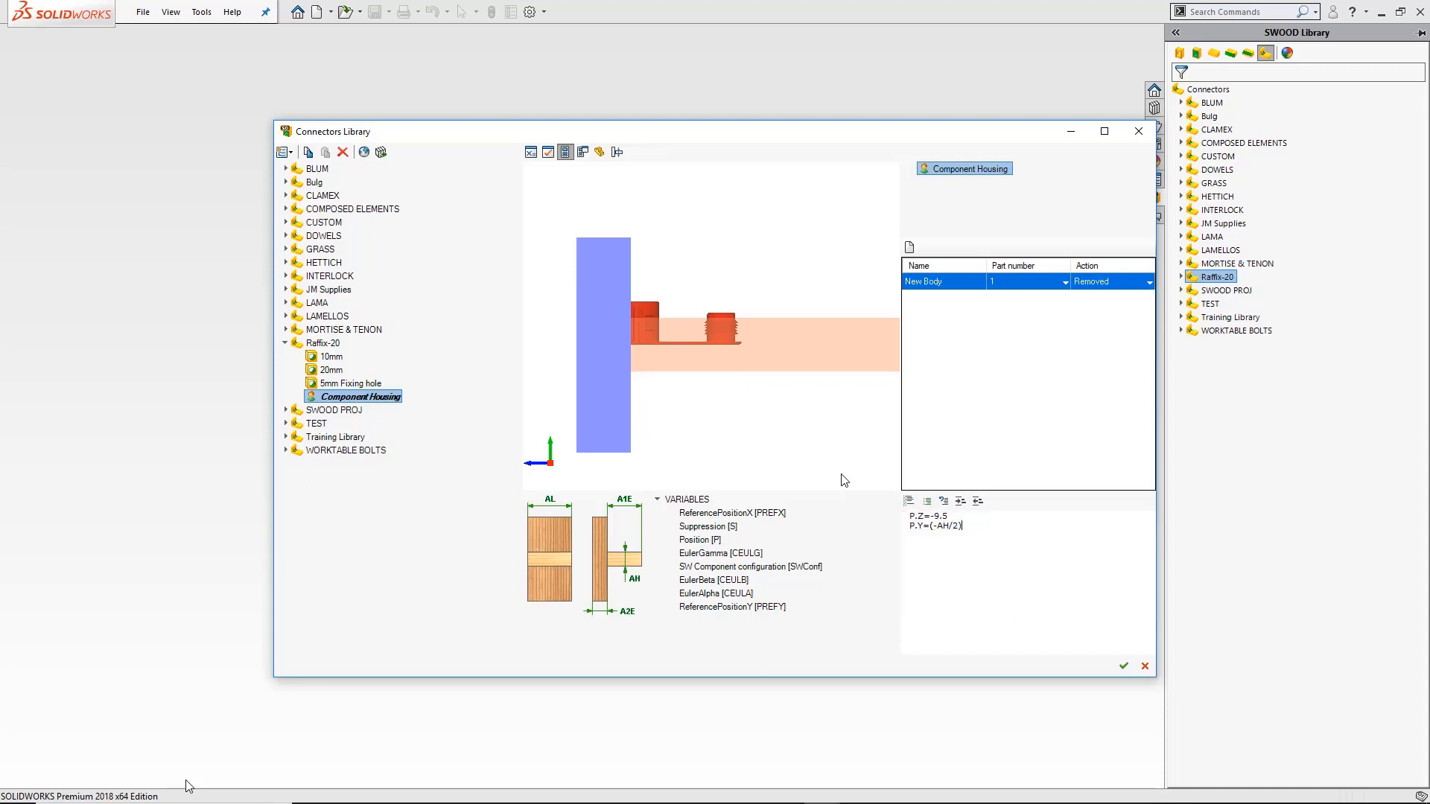
pyautogui.write('-1.2')
pyautogui.click(623, 159)
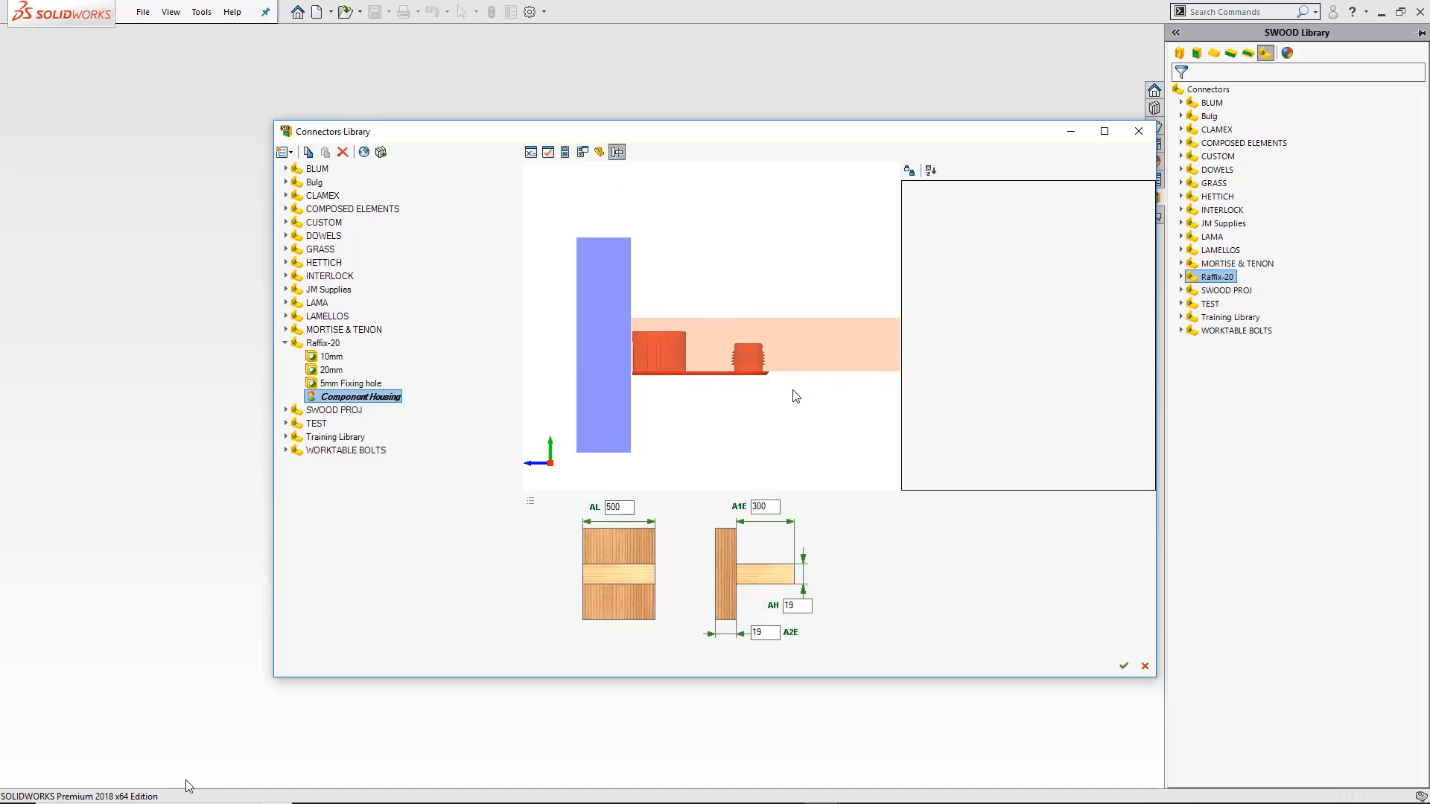
# Delete the imported New Body from the Component Housing connector's body list
pyautogui.click(601, 153)
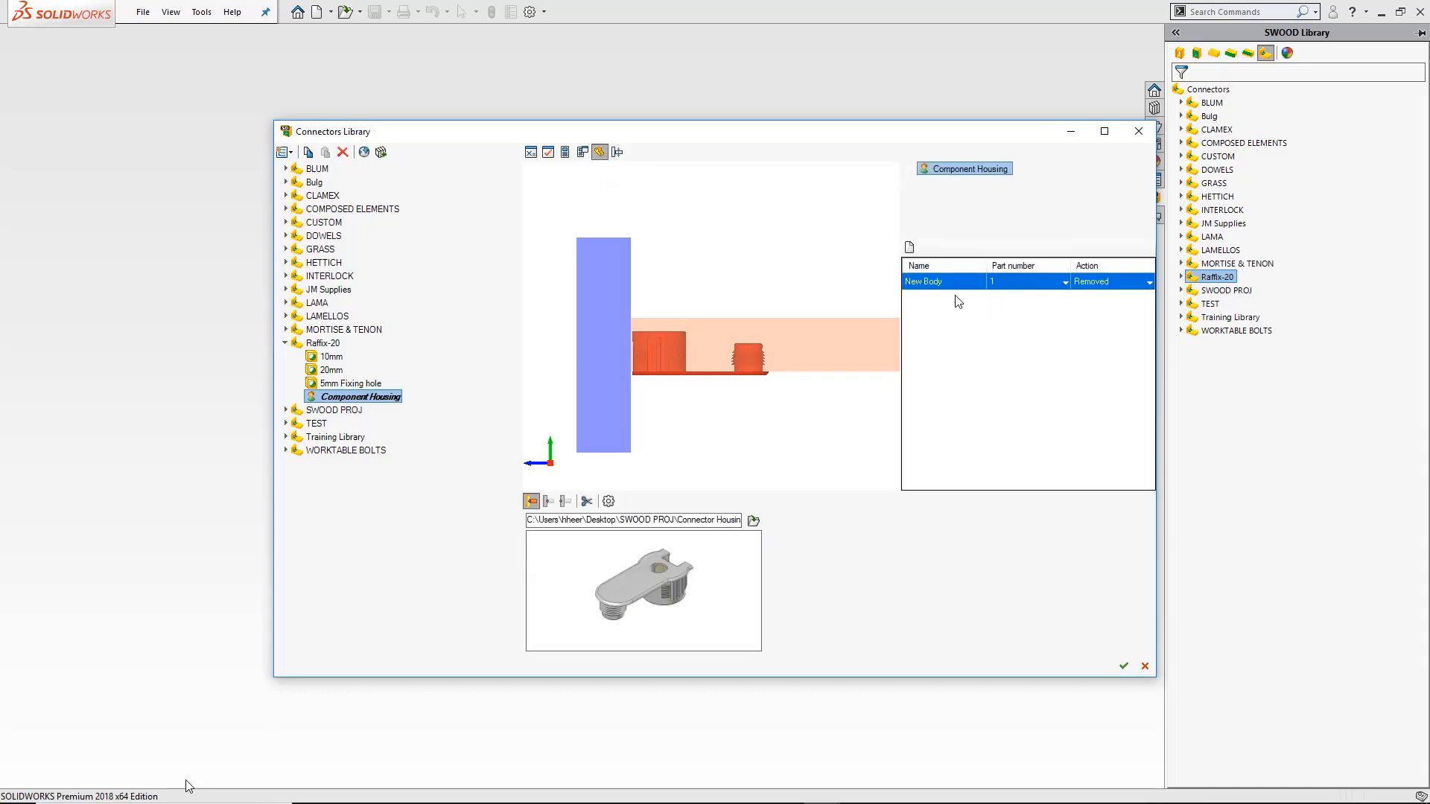
pyautogui.press('Delete')
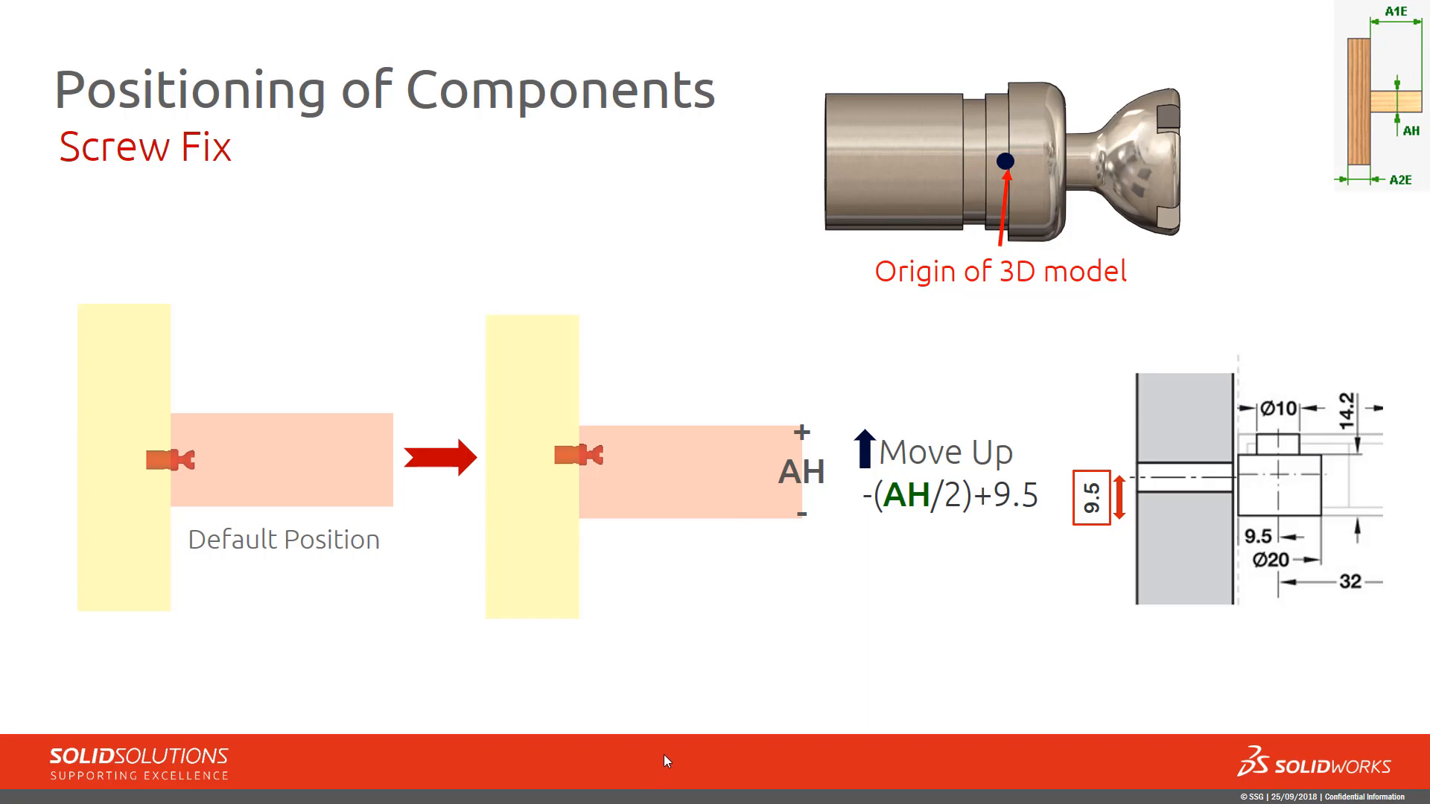
pyautogui.click(702, 659)
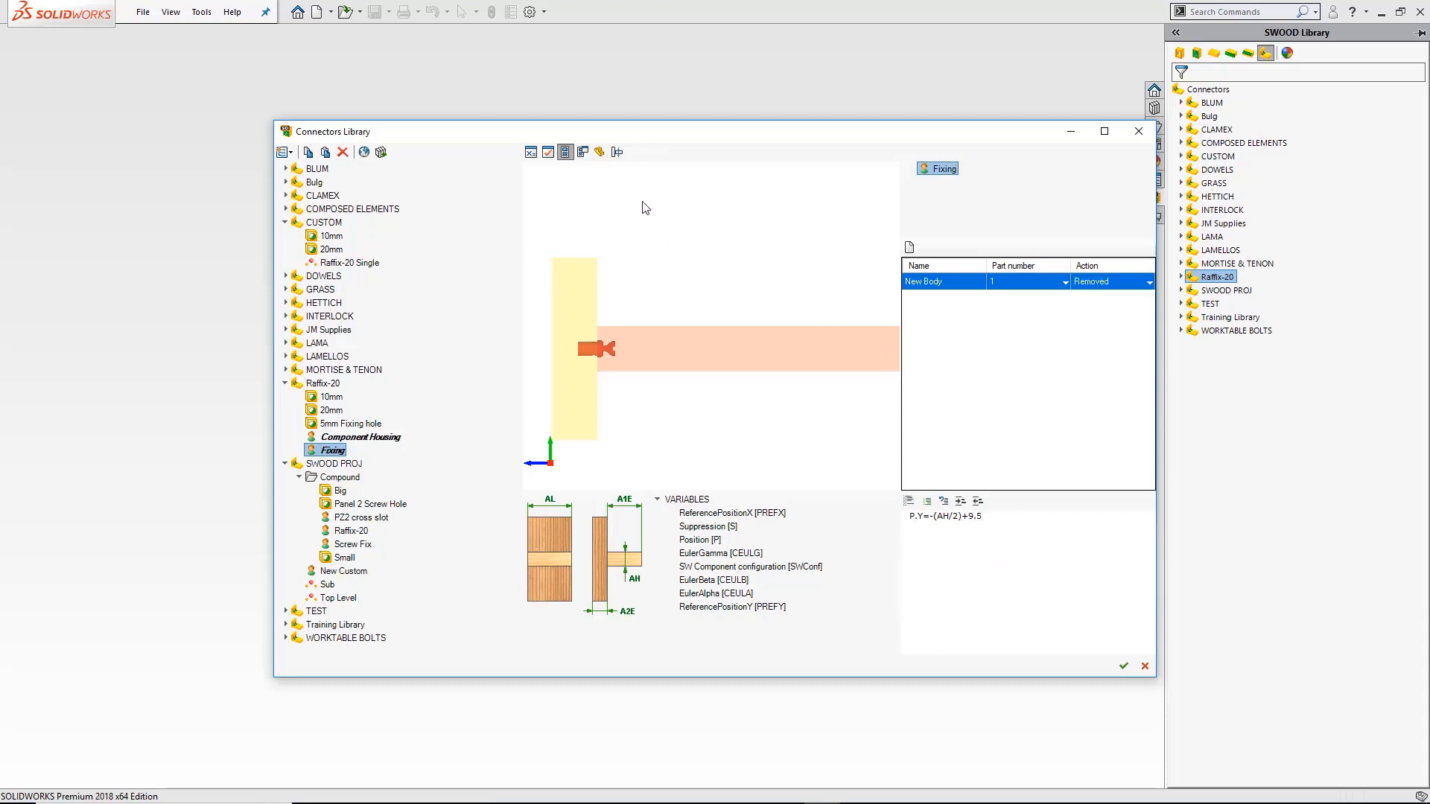
# Test the Fixing connector's placement with panel thickness AH set to 30 and 10, and reset AH to 19
pyautogui.click(618, 153)
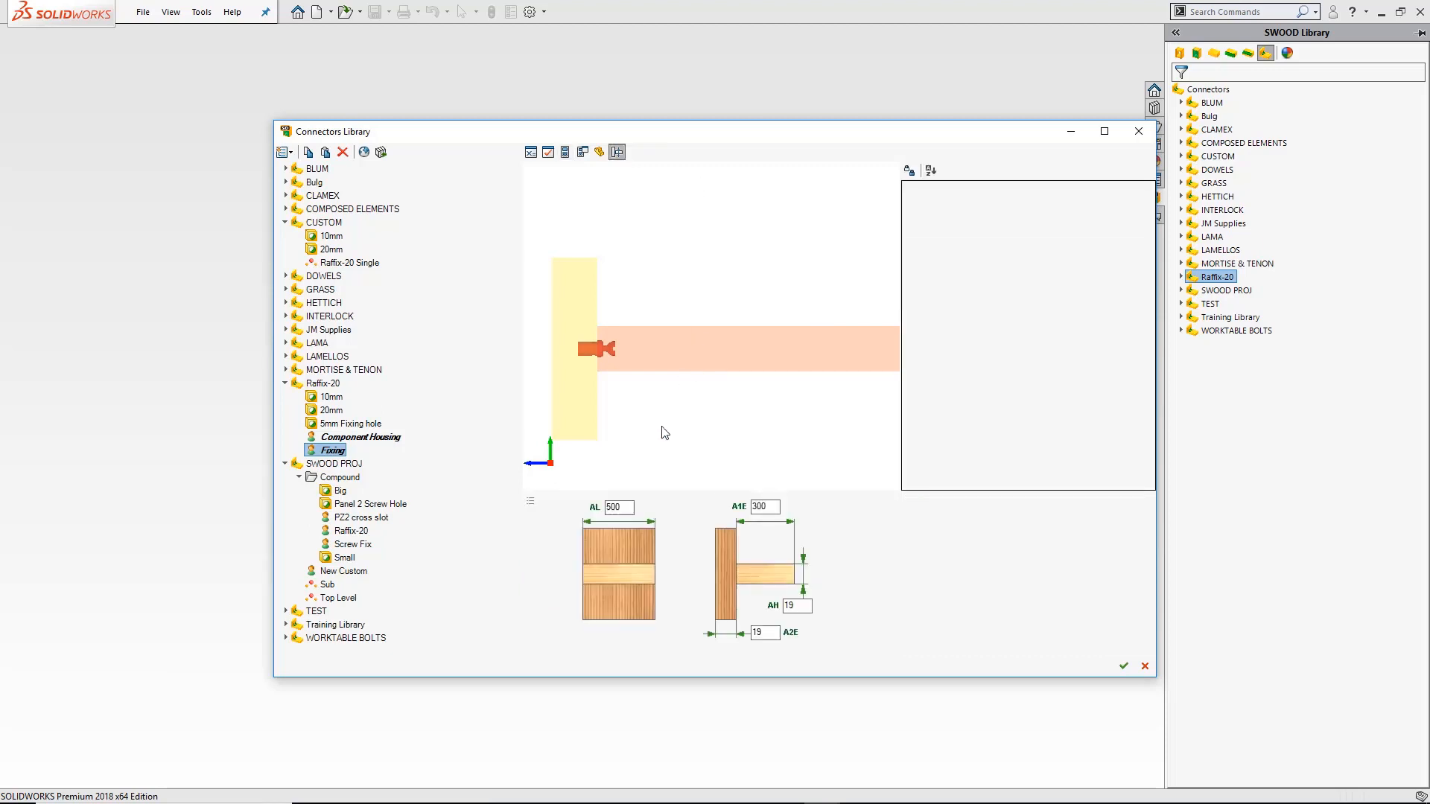
pyautogui.doubleClick(802, 607)
pyautogui.write('30')
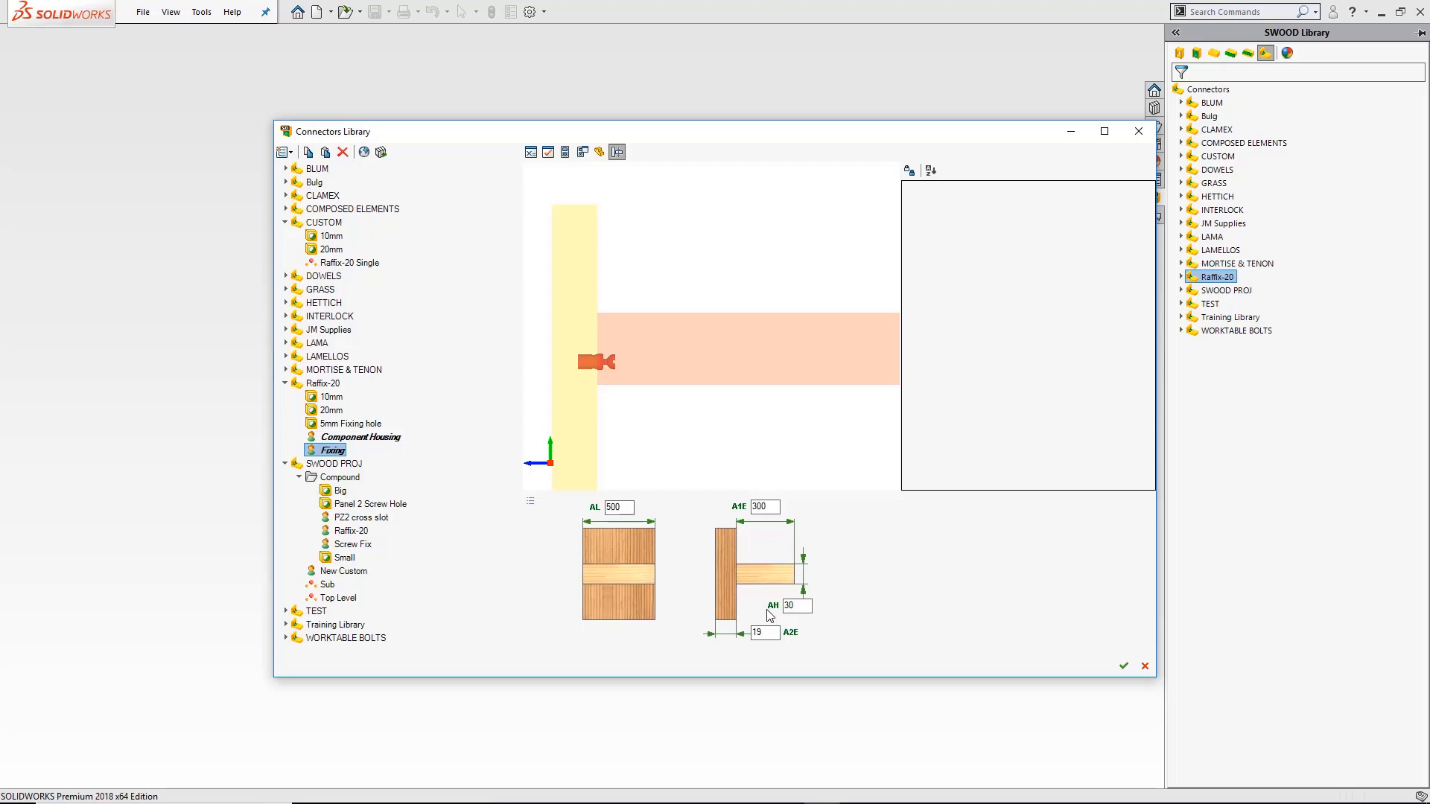
pyautogui.doubleClick(786, 606)
pyautogui.write('10')
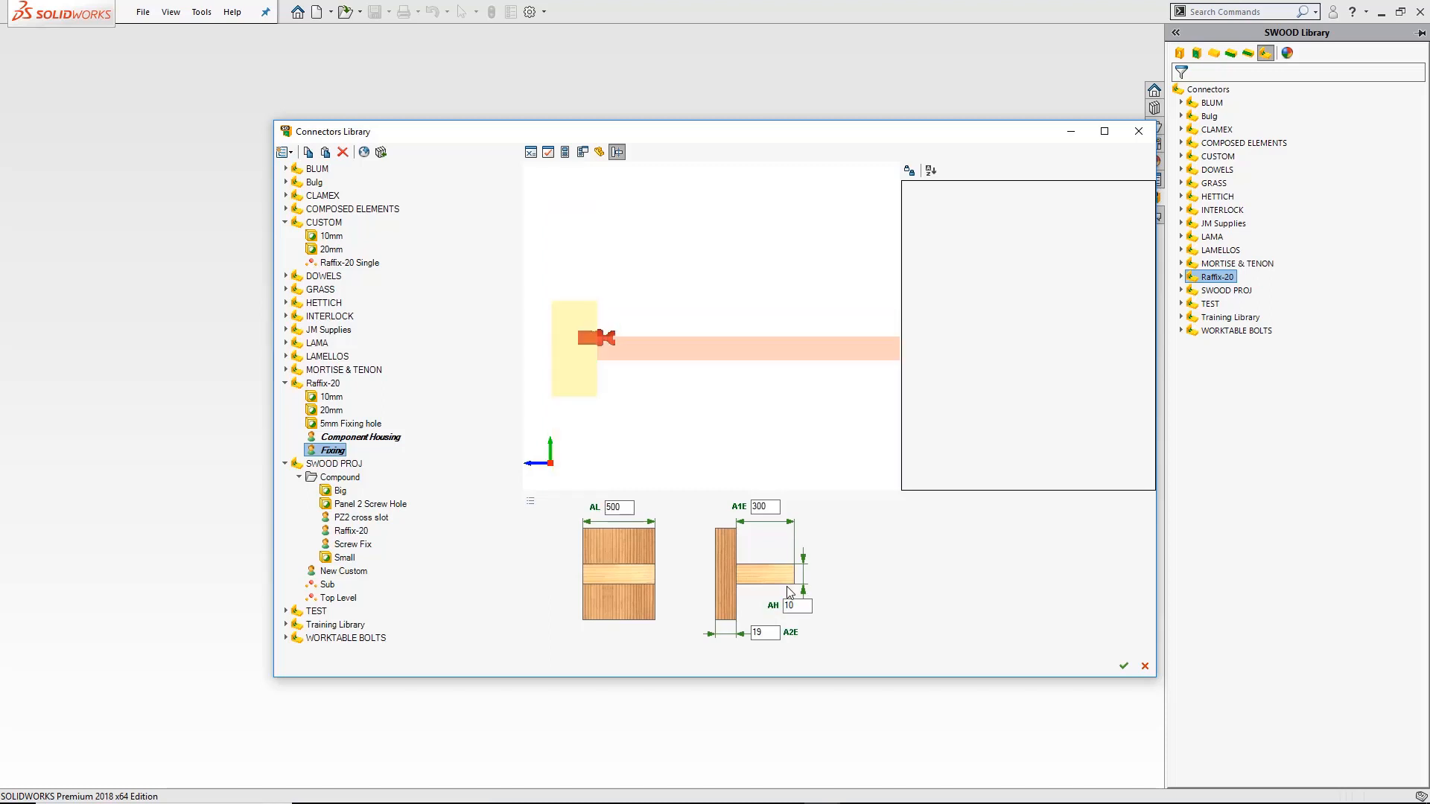
pyautogui.press('BackSpace')
pyautogui.write('9')
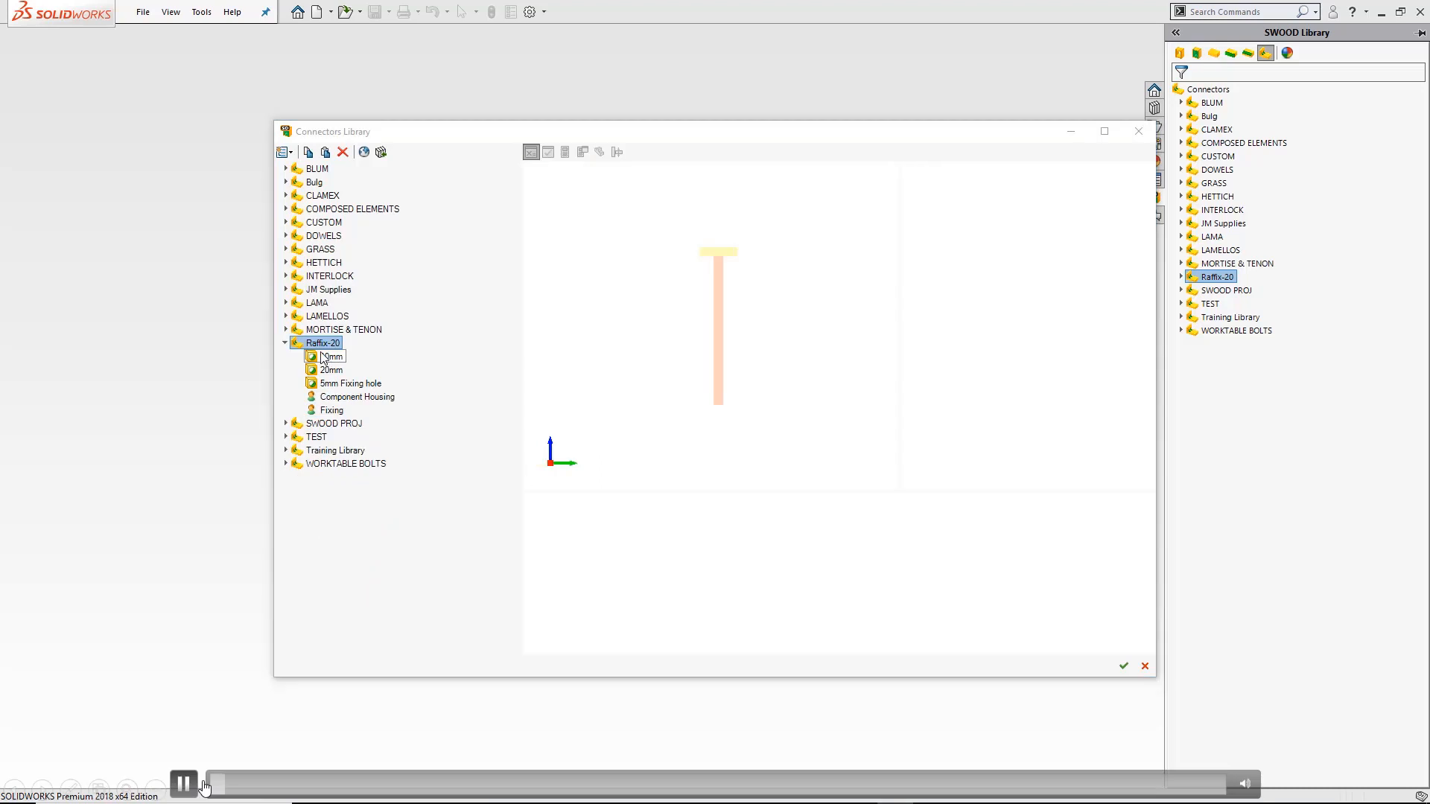
# Create a folder named Holes in the Raffix-20 library and move the 10mm, 20mm and 5mm Fixing hole connectors into it
pyautogui.rightClick(319, 343)
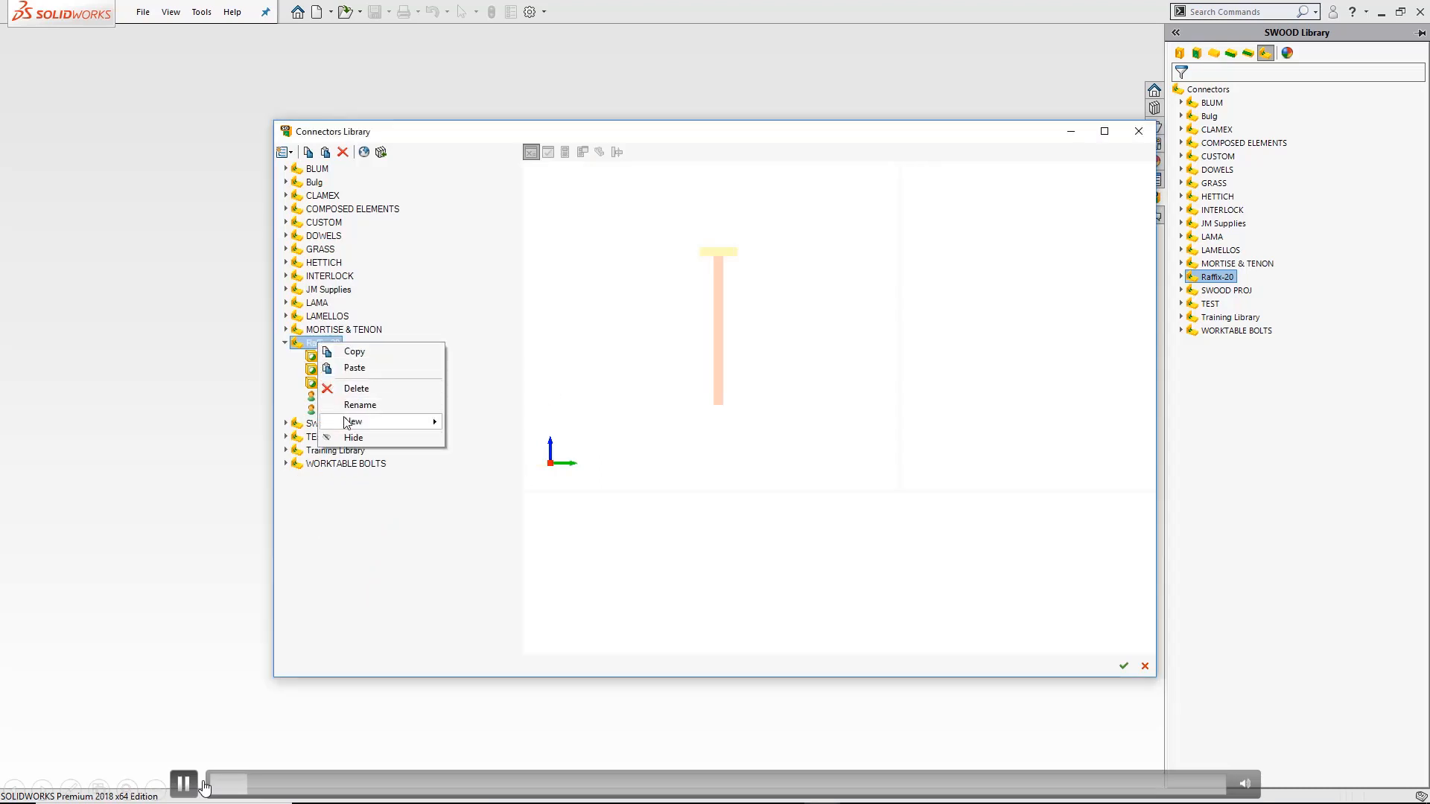
pyautogui.moveTo(348, 423)
pyautogui.click(476, 441)
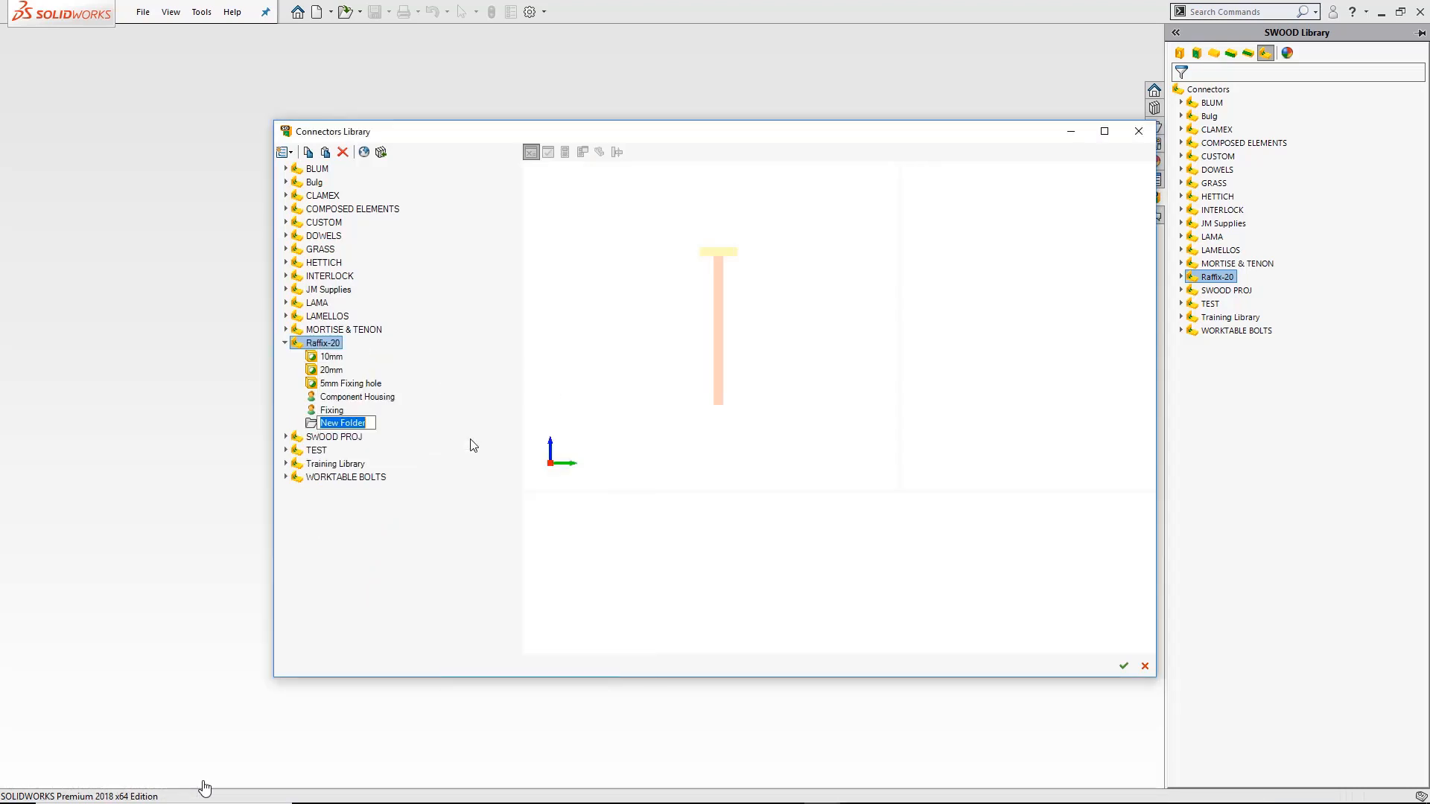
pyautogui.write('Holes')
pyautogui.press('Return')
pyautogui.moveTo(328, 426); pyautogui.dragTo(328, 426)
pyautogui.moveTo(331, 357); pyautogui.dragTo(331, 397)
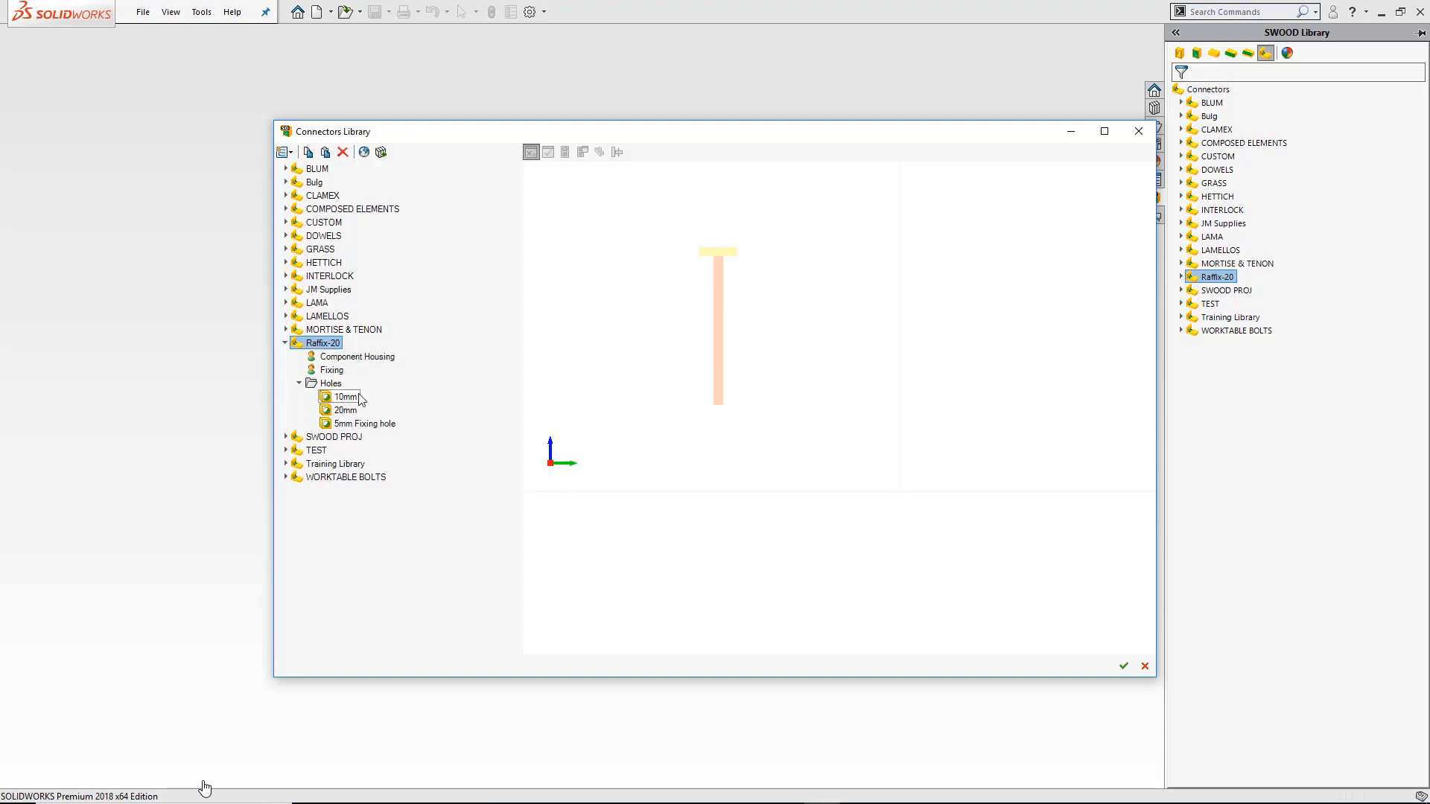
# Create a folder named Hardware in the Raffix-20 library and move the Component Housing and Fixing connectors into it
pyautogui.rightClick(327, 345)
pyautogui.moveTo(387, 420)
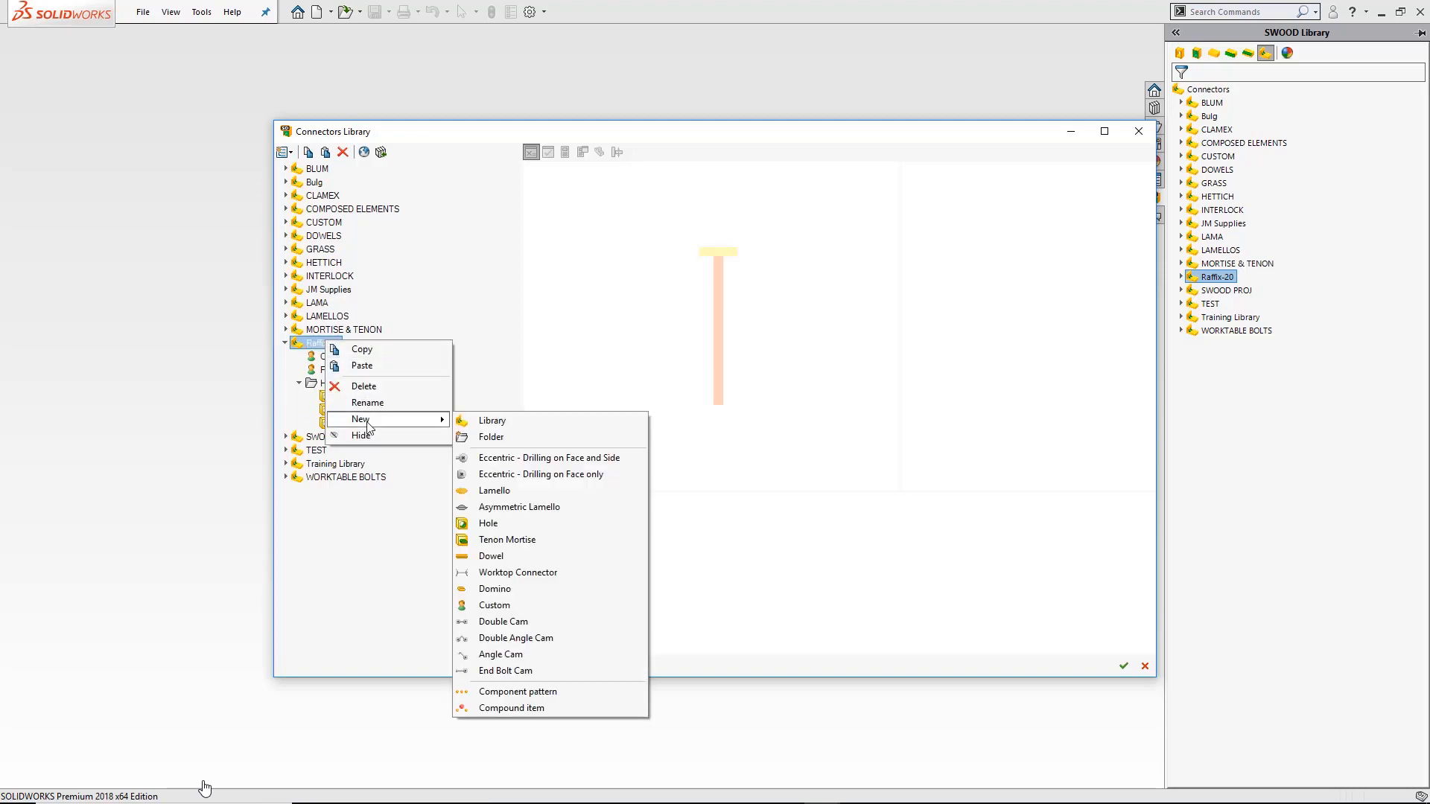
pyautogui.click(493, 440)
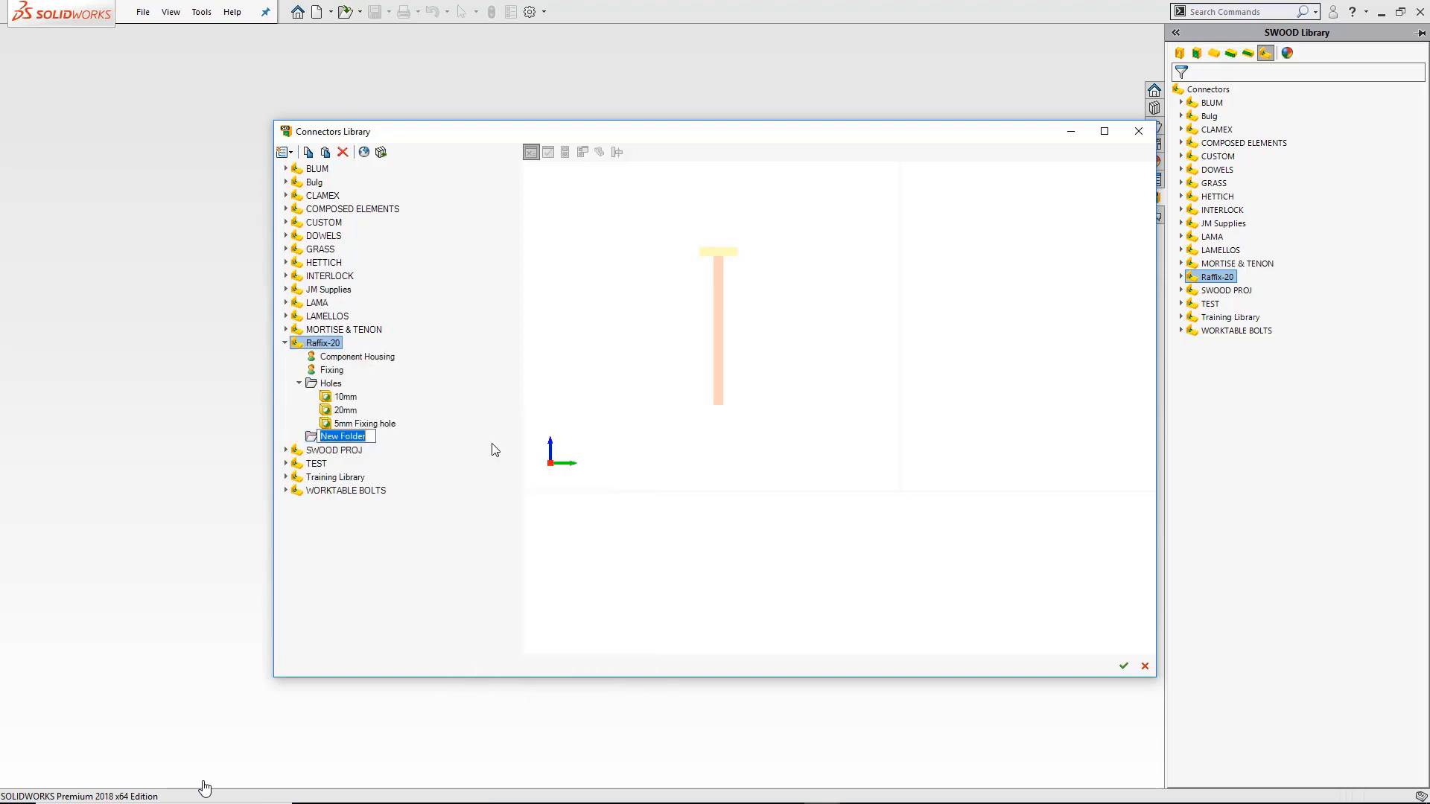
pyautogui.write('Hardware')
pyautogui.press('Return')
pyautogui.moveTo(372, 356); pyautogui.dragTo(341, 437)
pyautogui.moveTo(332, 357); pyautogui.dragTo(338, 423)
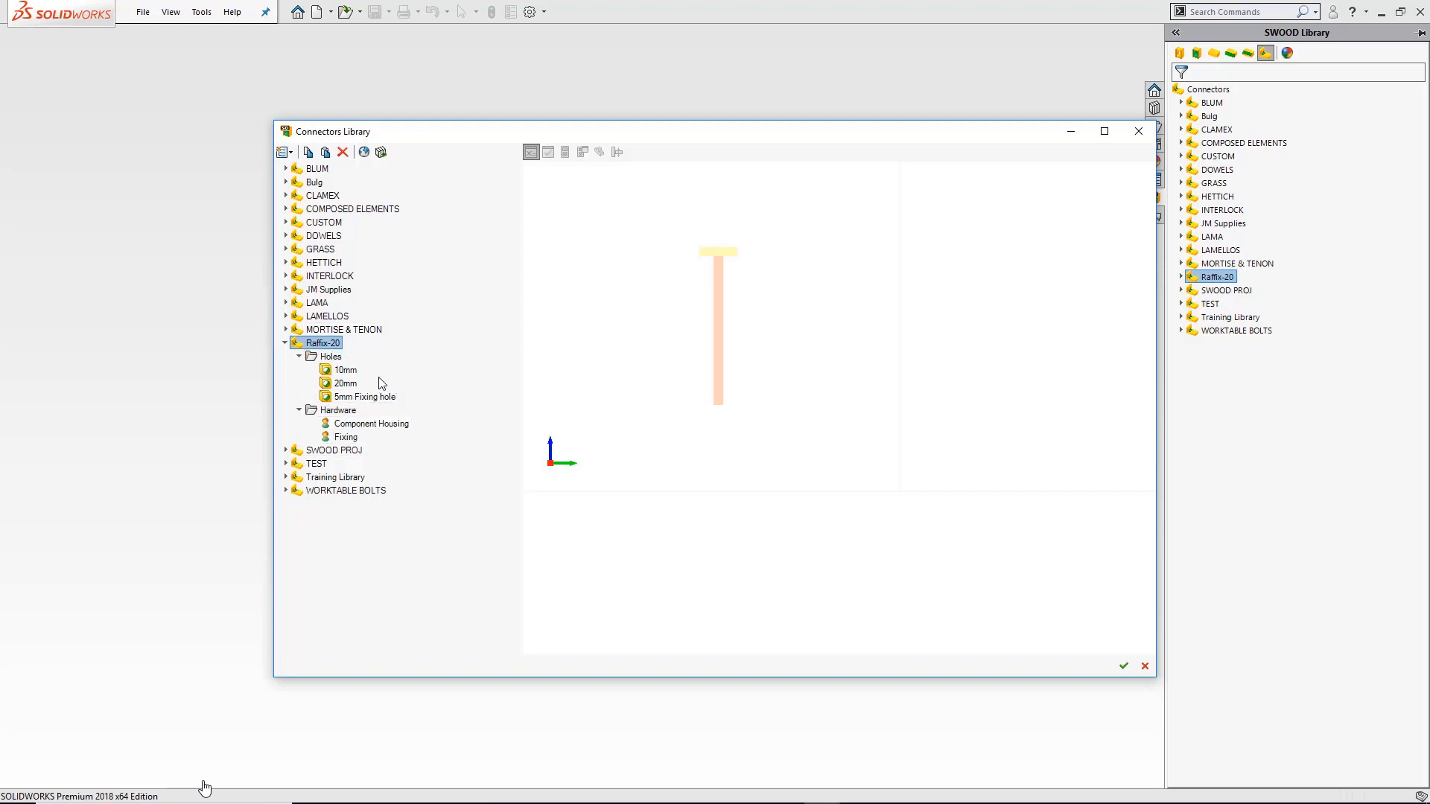
# Create a new compound item named Raffix Single in the Raffix-20 library
pyautogui.rightClick(333, 350)
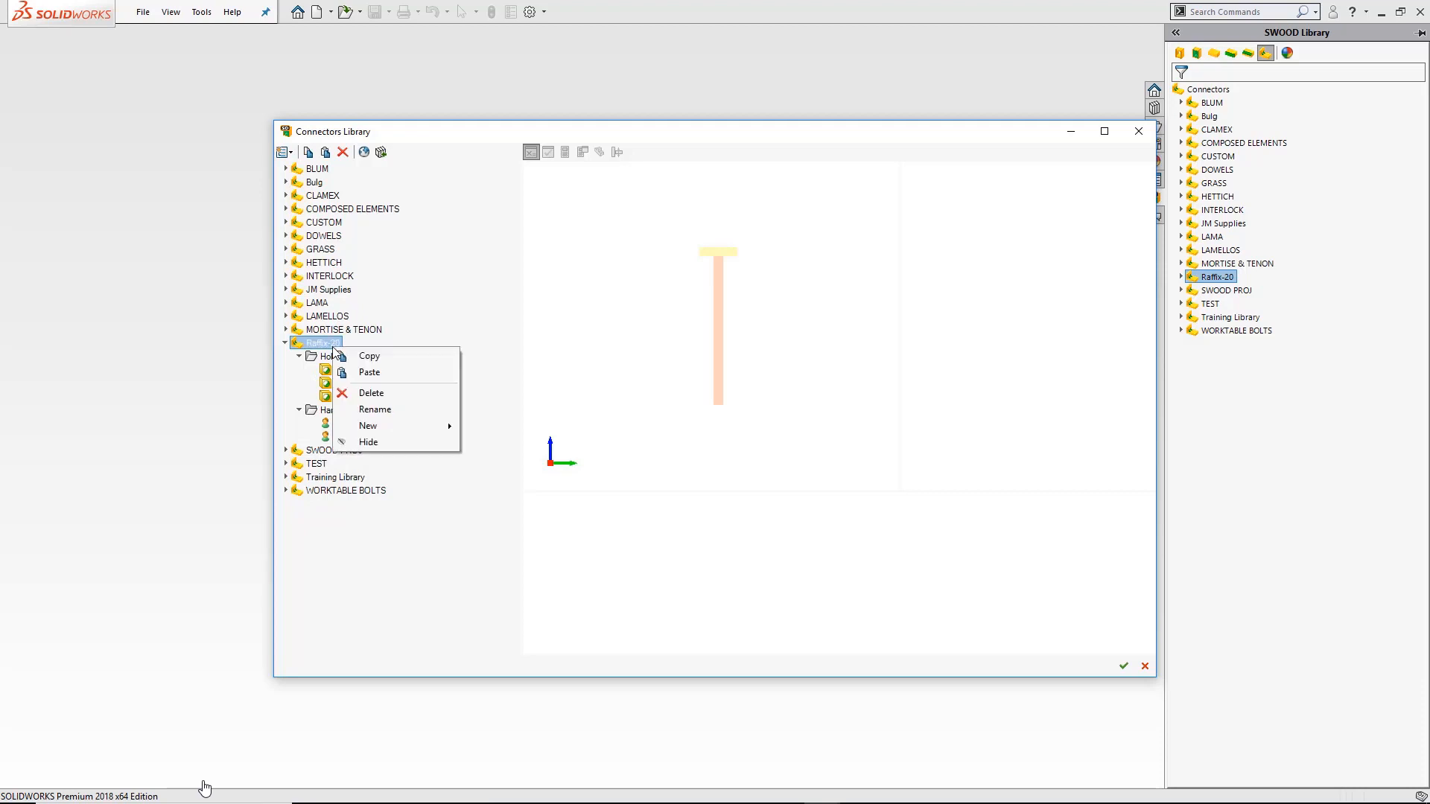
pyautogui.moveTo(392, 428)
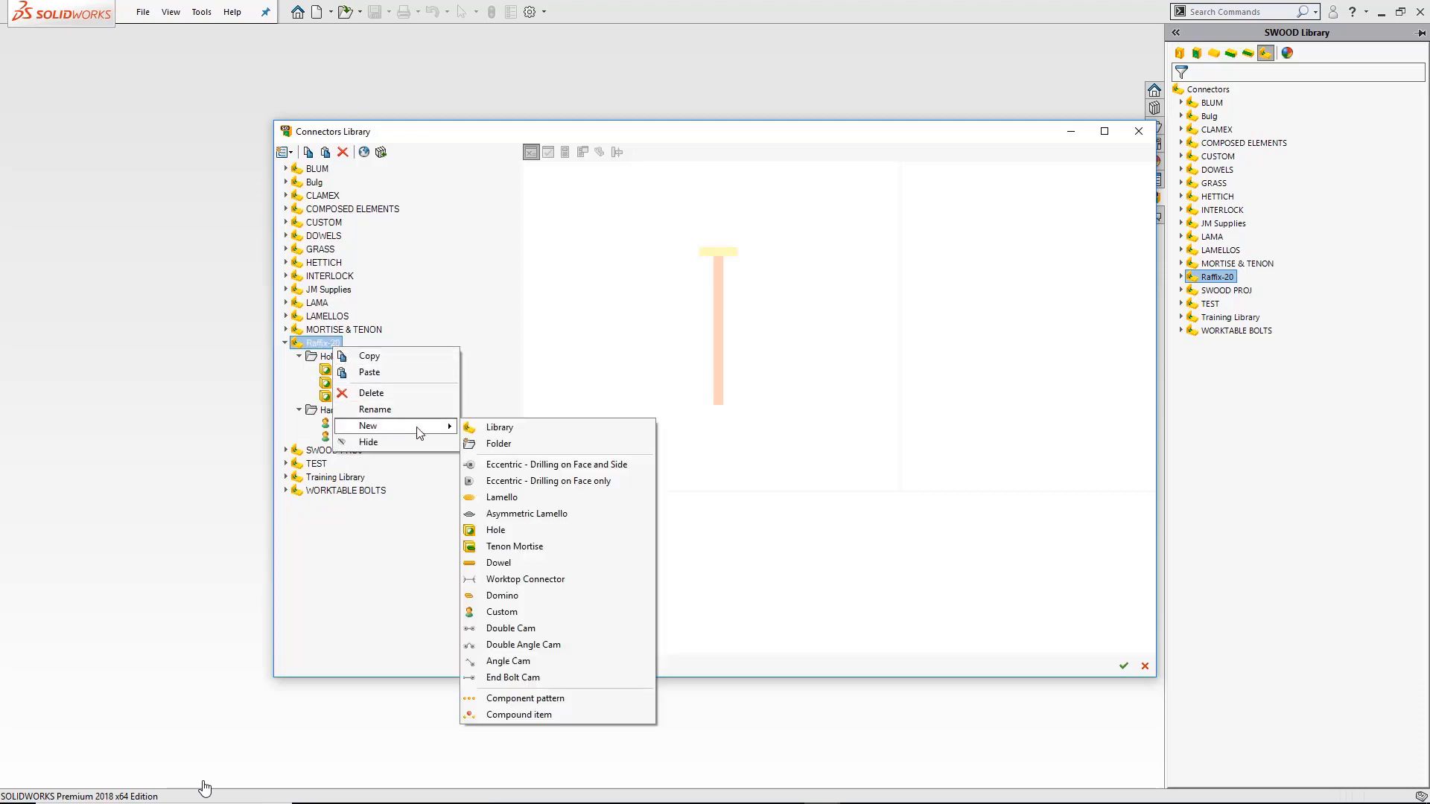
pyautogui.click(519, 715)
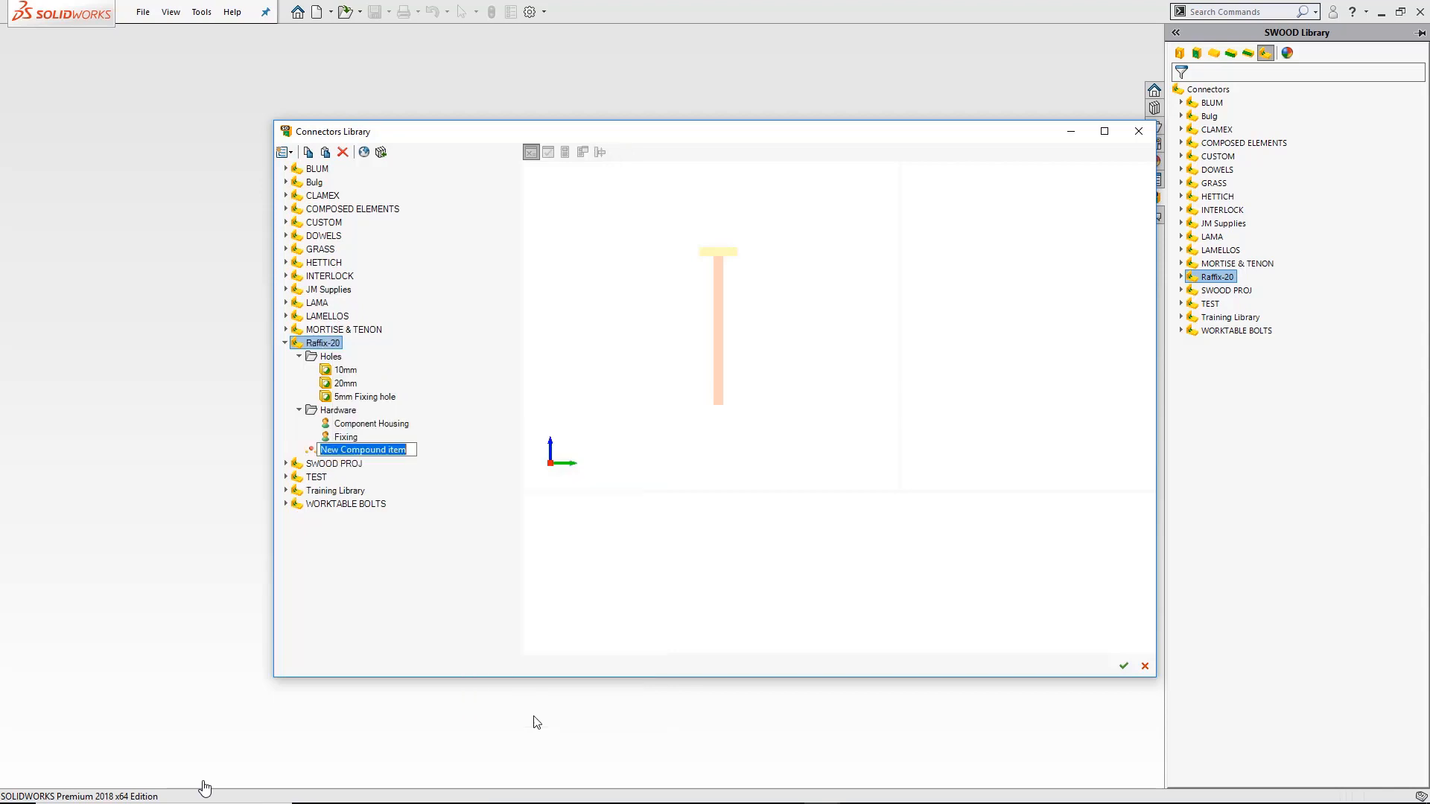
pyautogui.write('Raf')
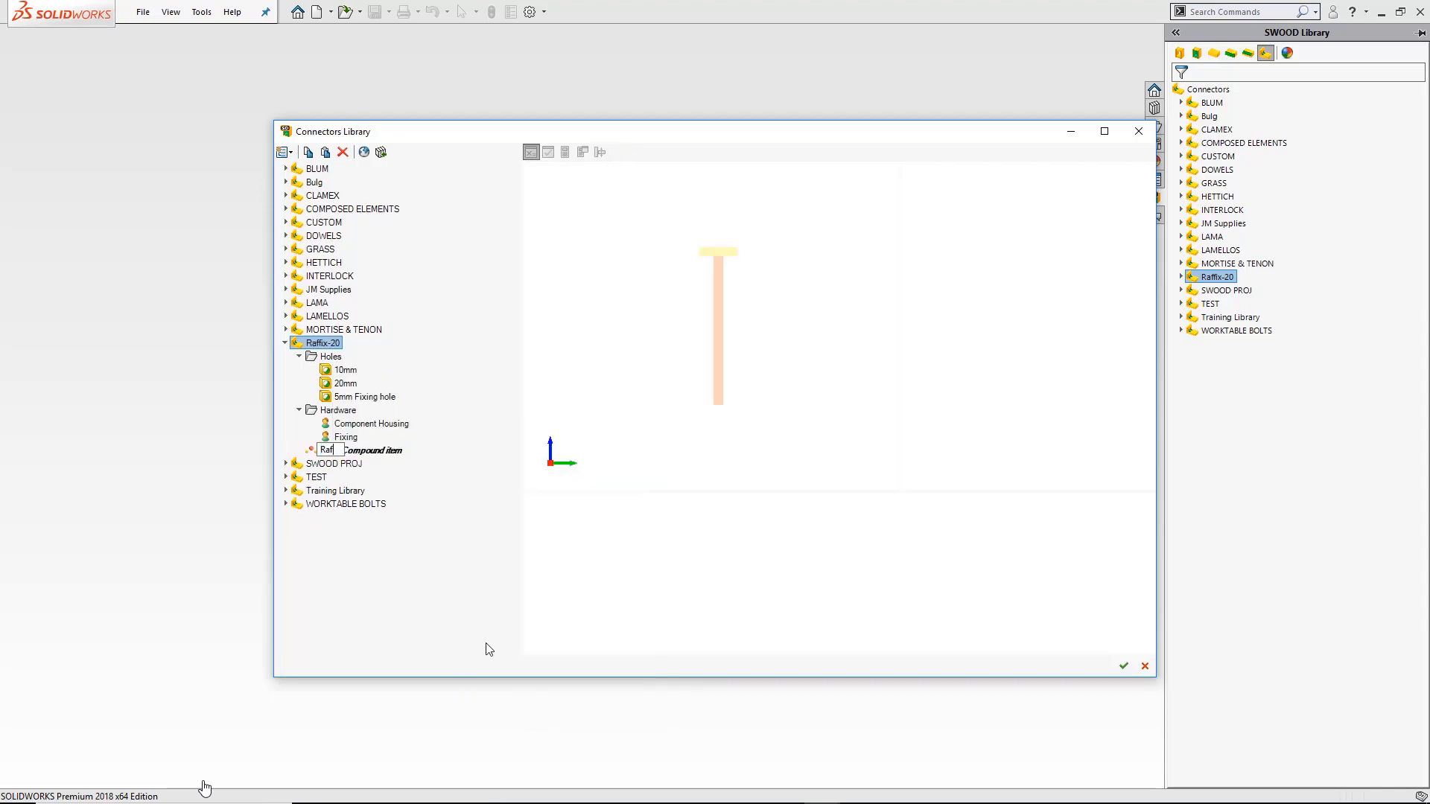
pyautogui.write('fix Single')
pyautogui.press('Return')
# Add the 10mm, 20mm and 5mm Fixing hole connectors, plus Component Housing and Fixing, to the Raffix Single compound item
pyautogui.click(360, 452)
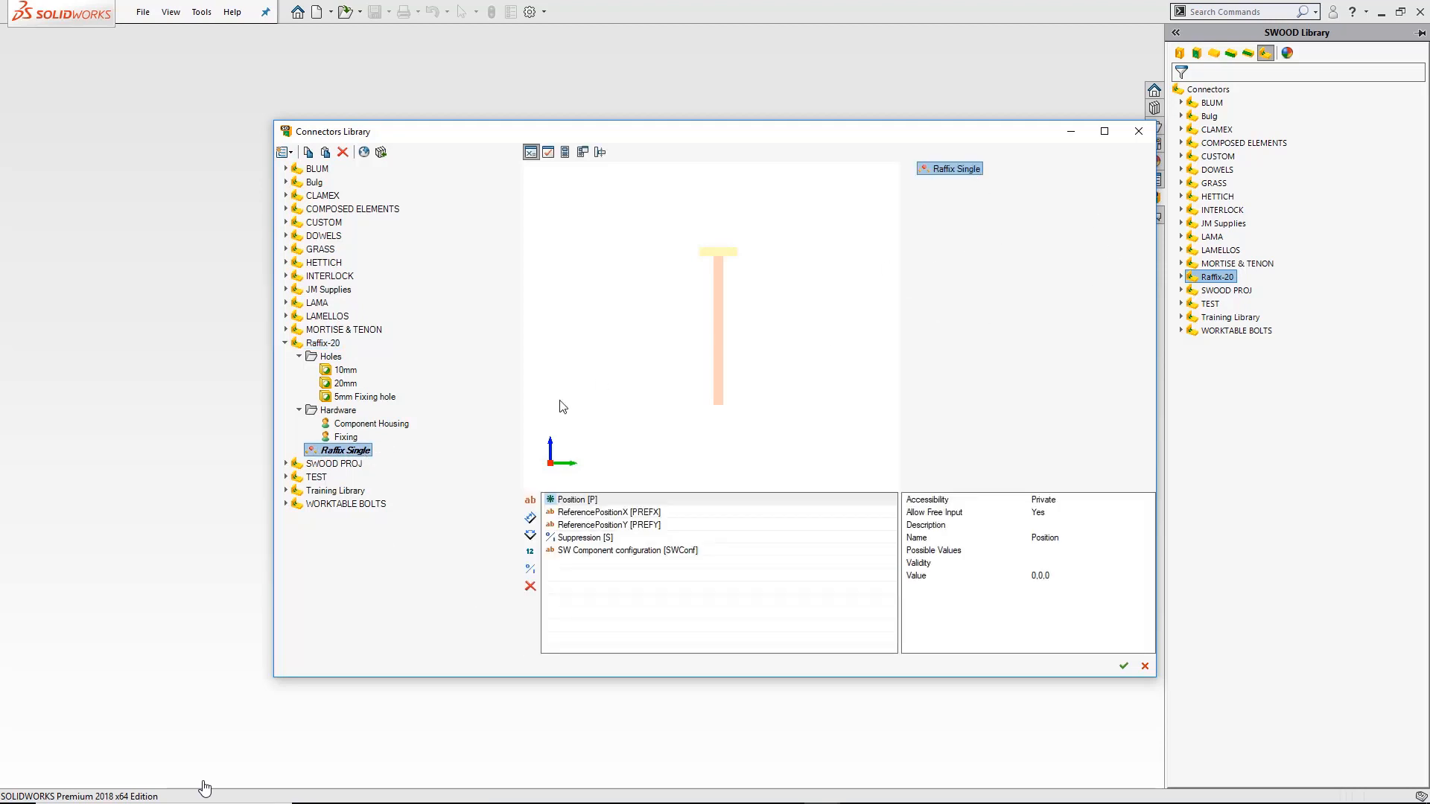
pyautogui.moveTo(344, 370); pyautogui.dragTo(985, 247)
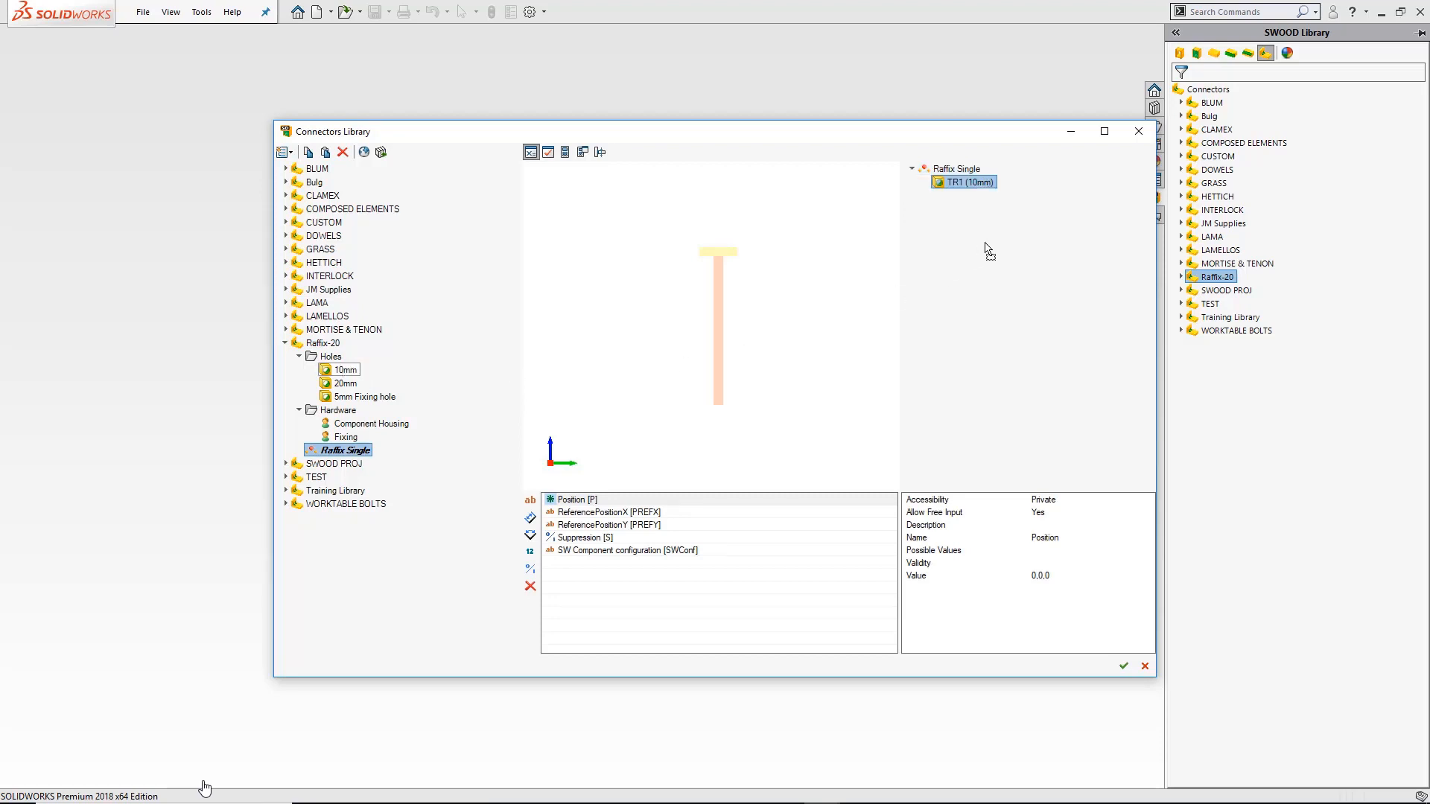
pyautogui.moveTo(344, 383); pyautogui.dragTo(971, 220)
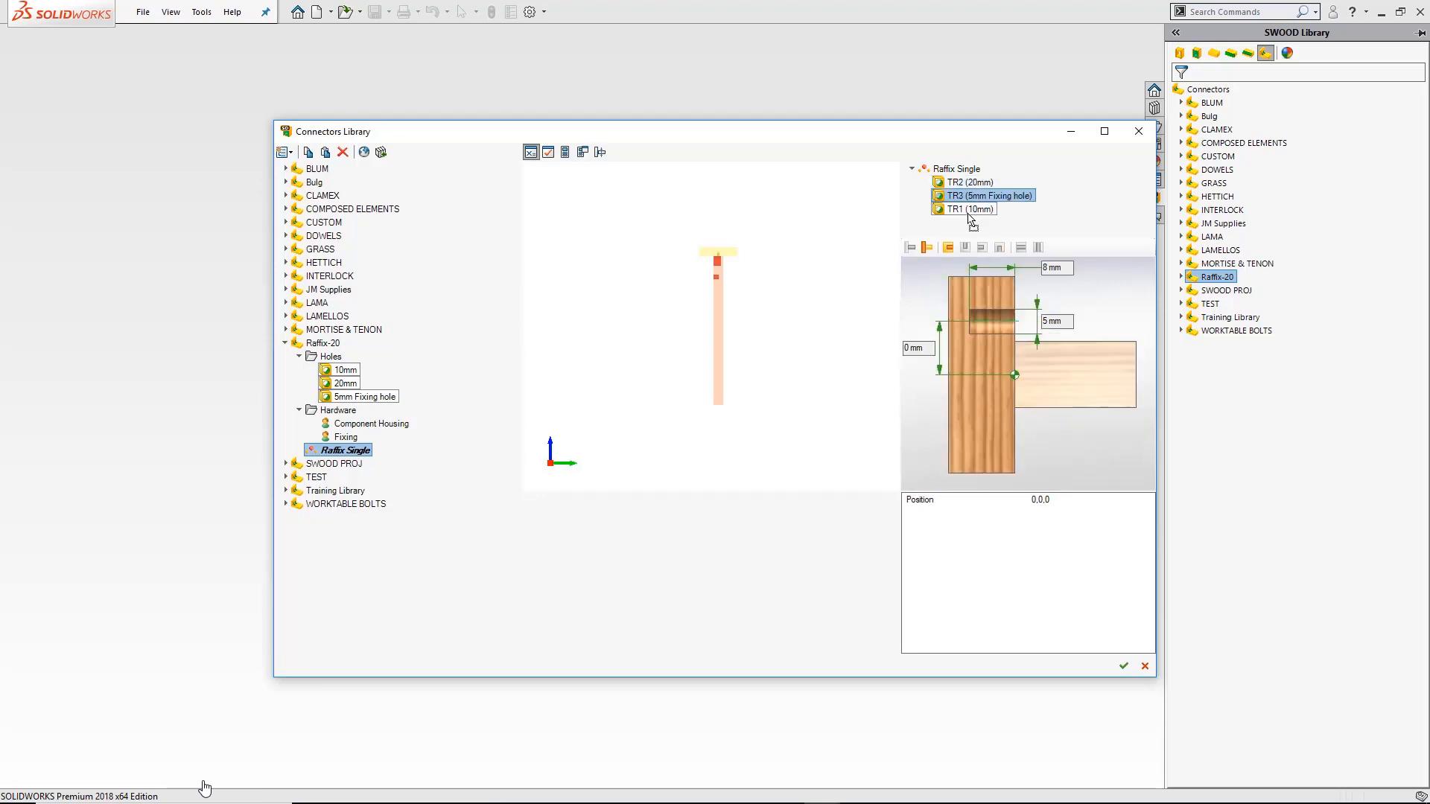
pyautogui.click(342, 450)
pyautogui.moveTo(376, 423); pyautogui.dragTo(916, 332)
pyautogui.moveTo(346, 437); pyautogui.dragTo(1028, 237)
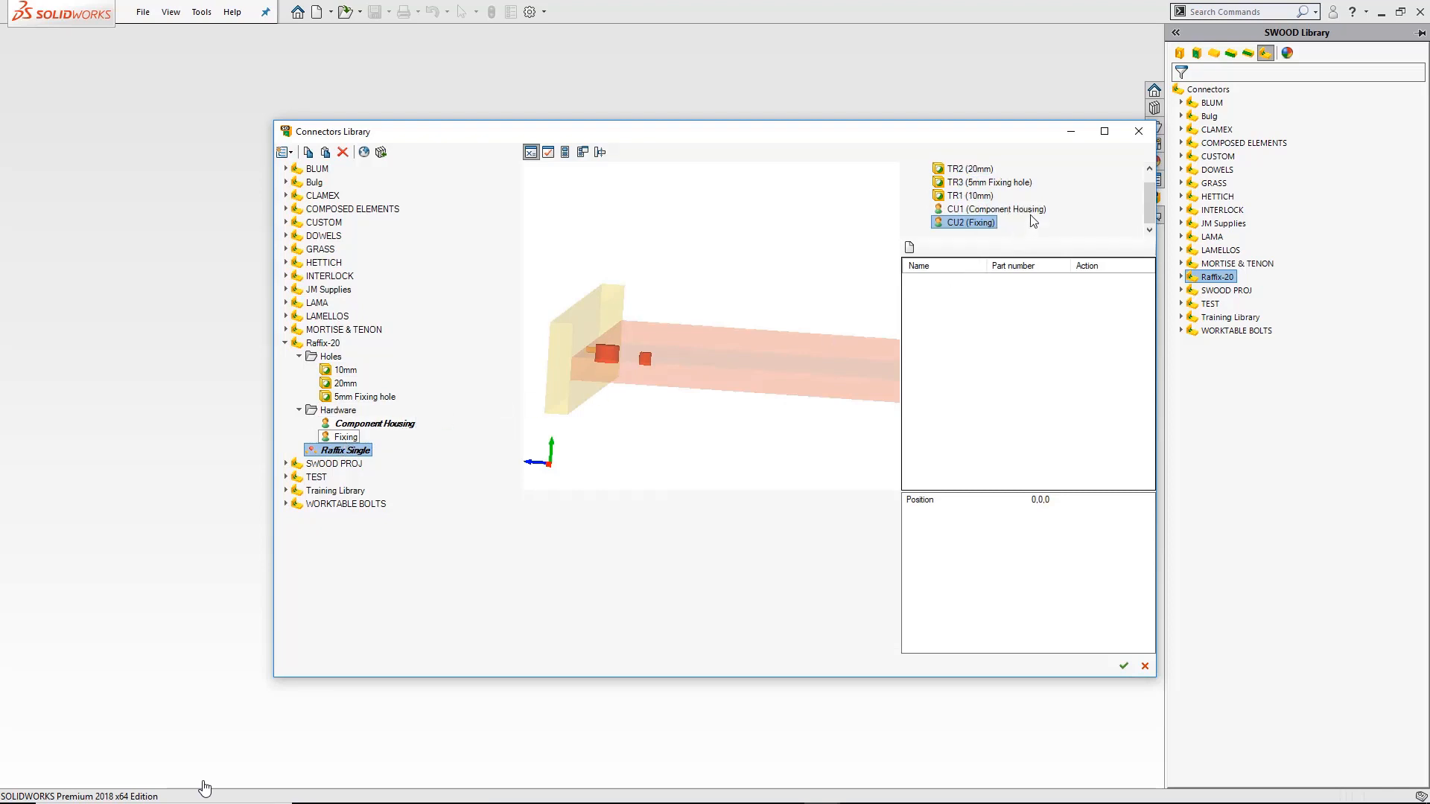